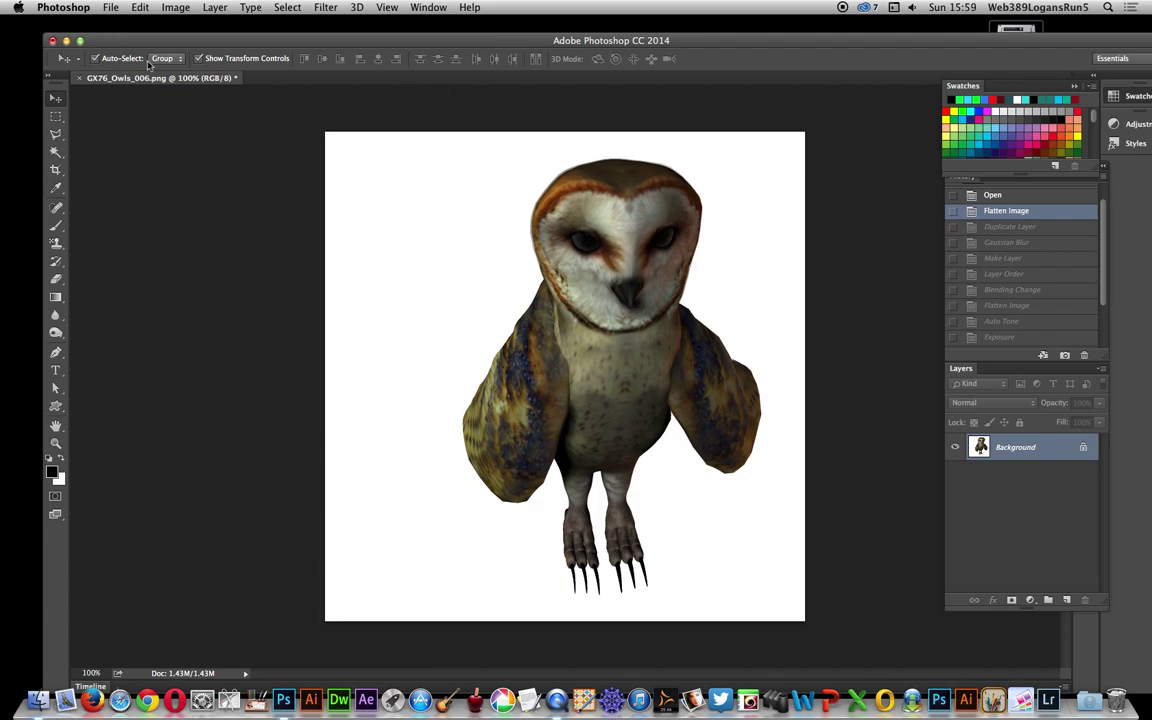
# Step: Duplicate the owl layer as a Background copy layer
pyautogui.click(216, 7)
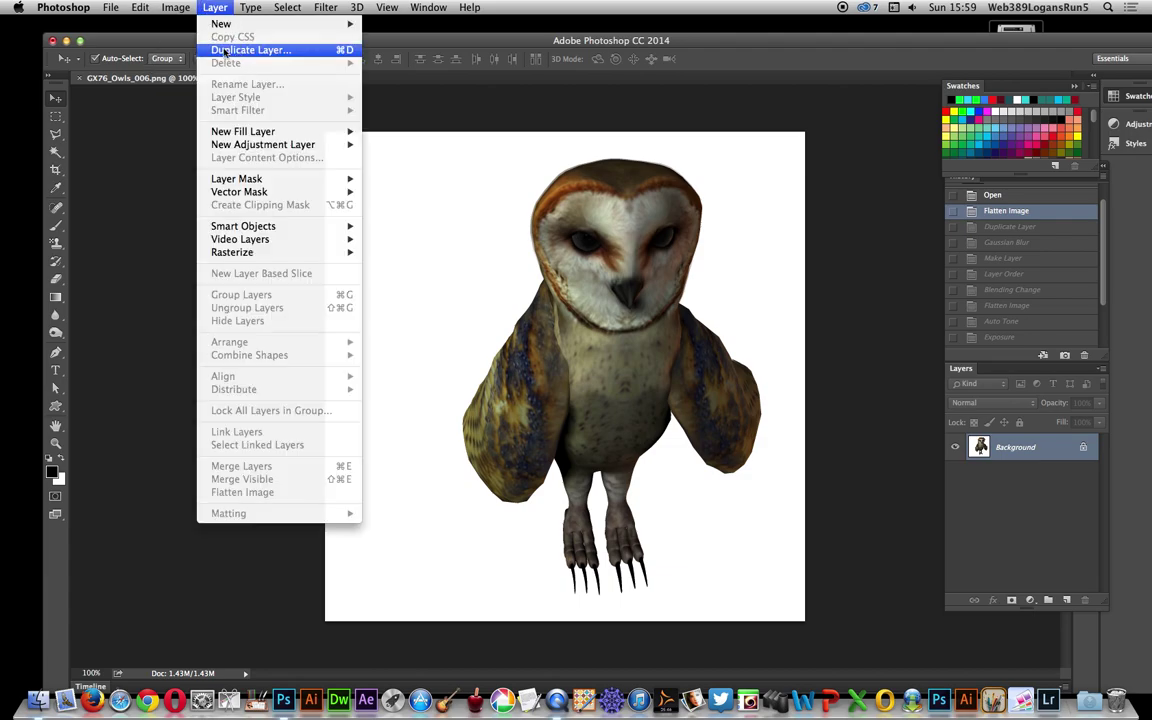
pyautogui.click(225, 50)
pyautogui.click(716, 290)
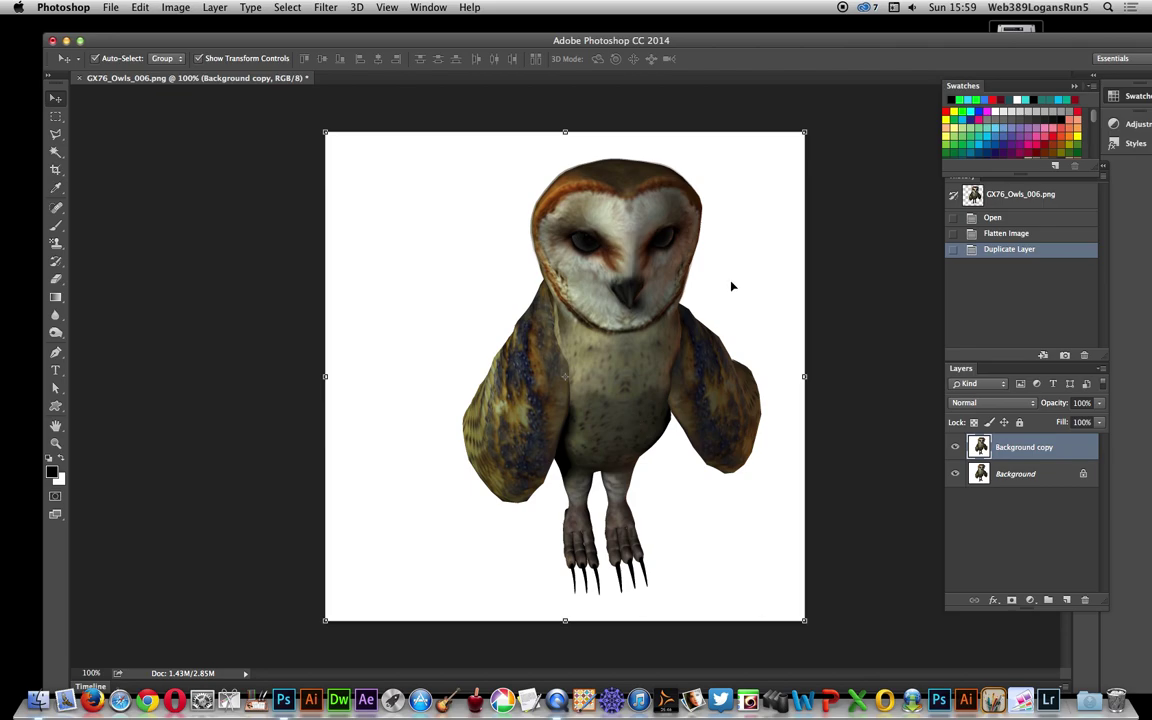
# Step: Blur the Background copy with a Gaussian Blur radius of about 16.2 pixels
pyautogui.click(324, 7)
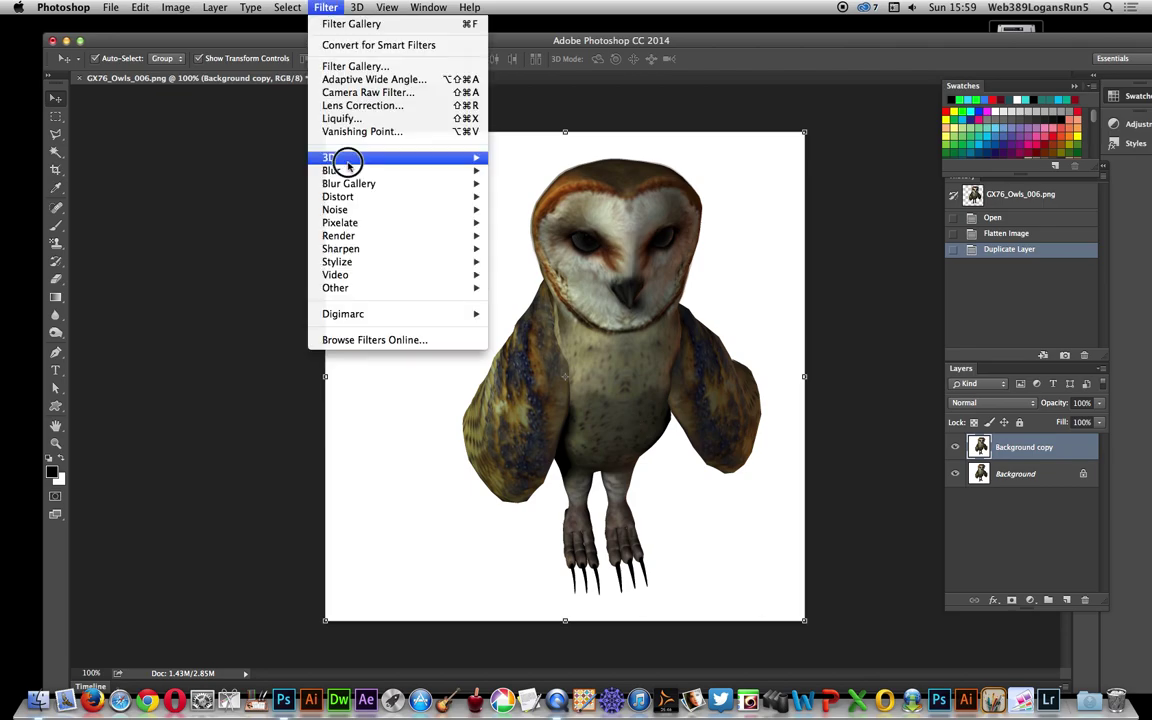
pyautogui.moveTo(368, 172)
pyautogui.click(540, 222)
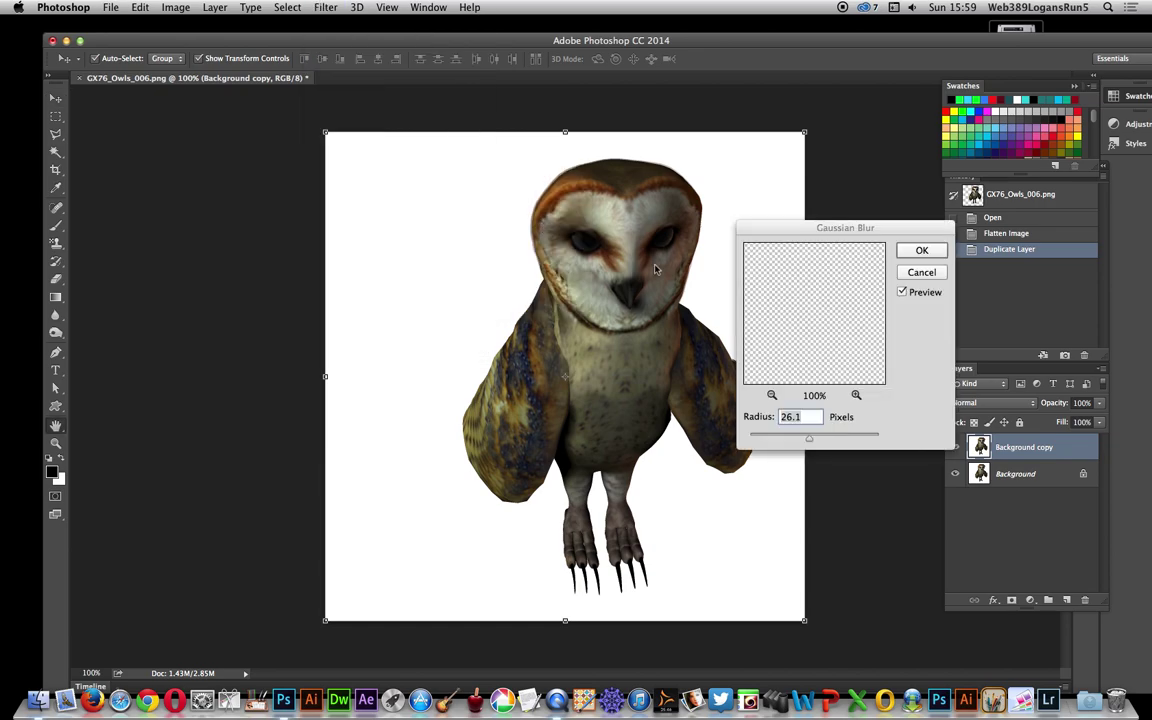
pyautogui.click(816, 440)
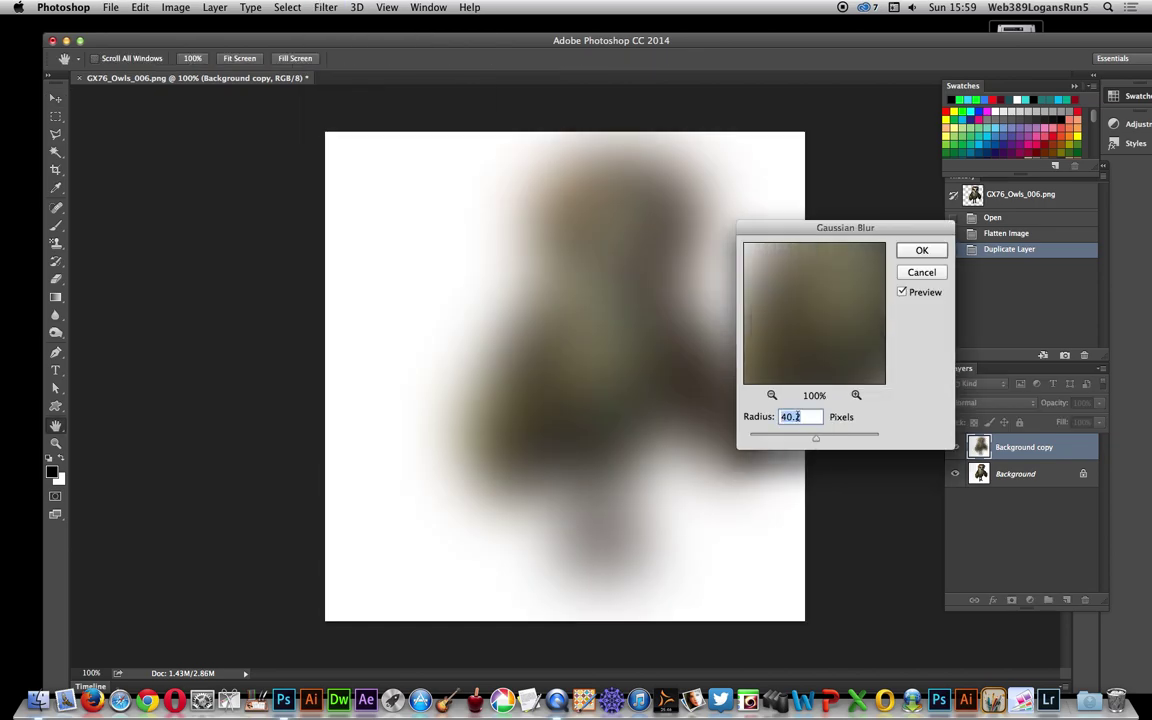
pyautogui.moveTo(813, 438); pyautogui.dragTo(803, 438)
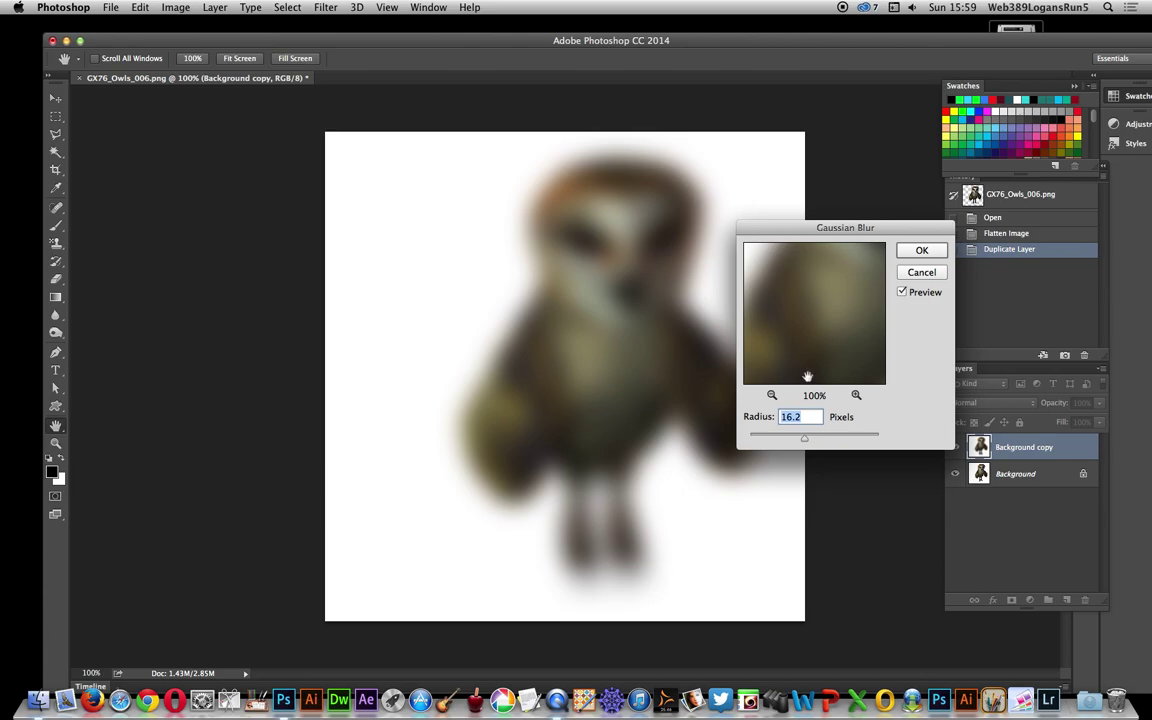
pyautogui.click(935, 254)
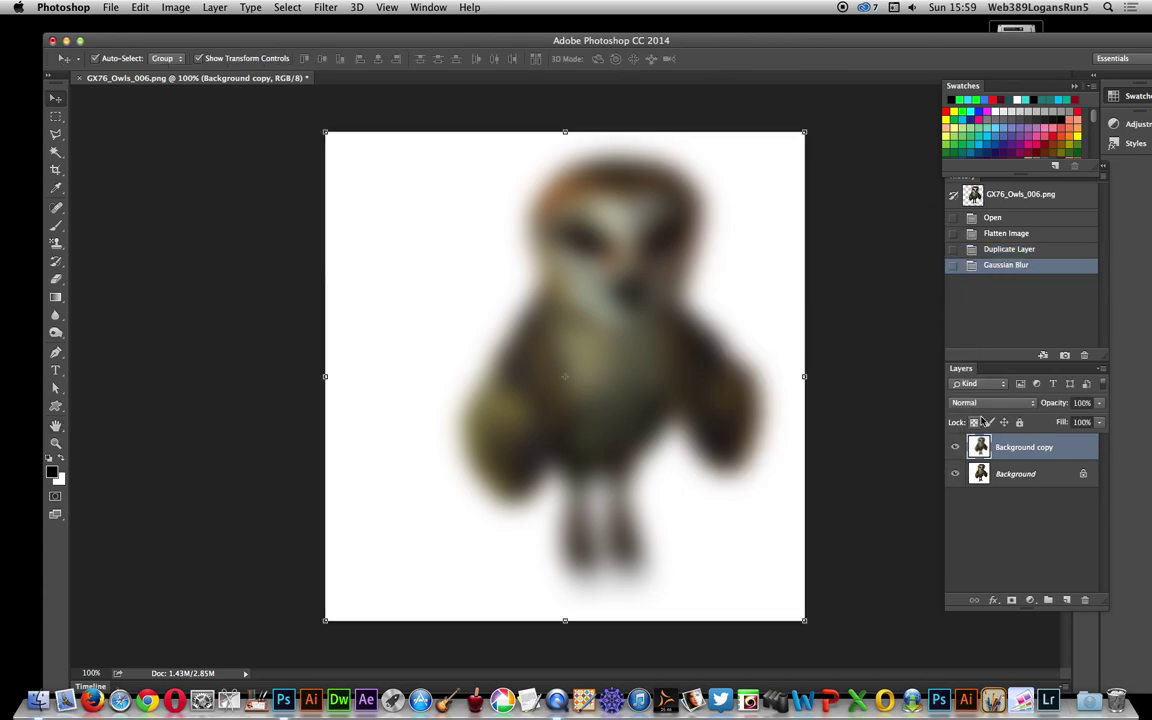
# Step: Unlock the sharp owl as Layer 0, move it above the blurred copy, and set Darken blend mode
pyautogui.click(1083, 473)
pyautogui.moveTo(1029, 473); pyautogui.dragTo(990, 437)
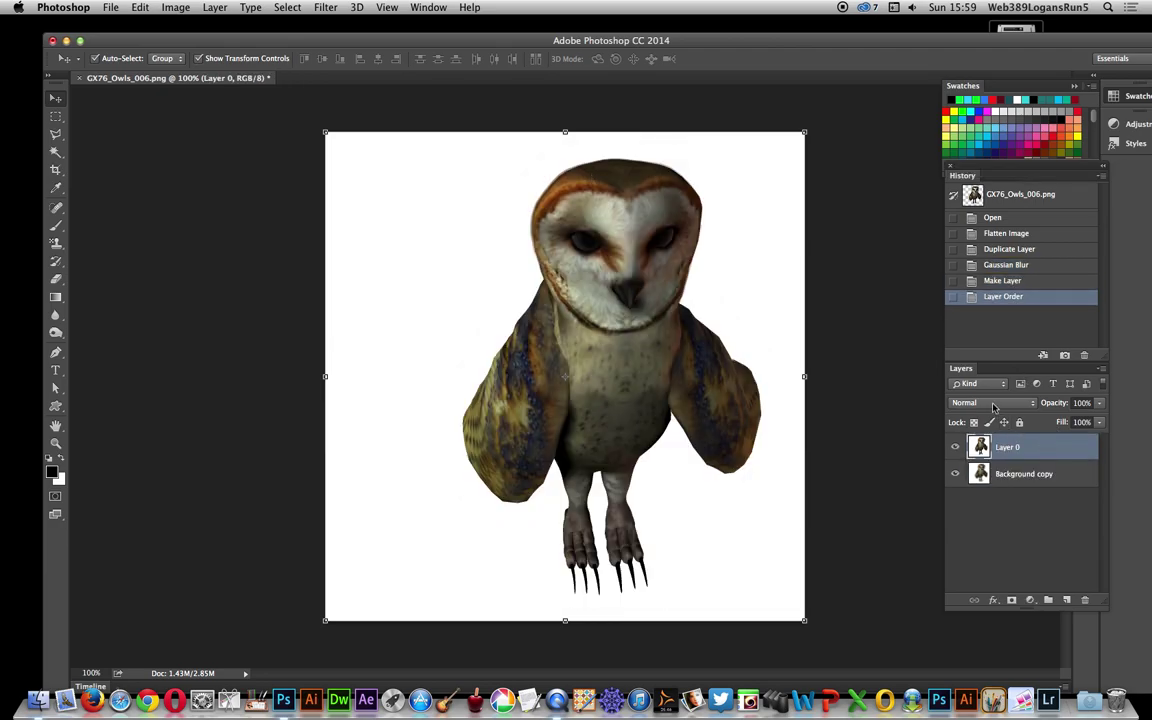
pyautogui.click(990, 402)
pyautogui.click(986, 433)
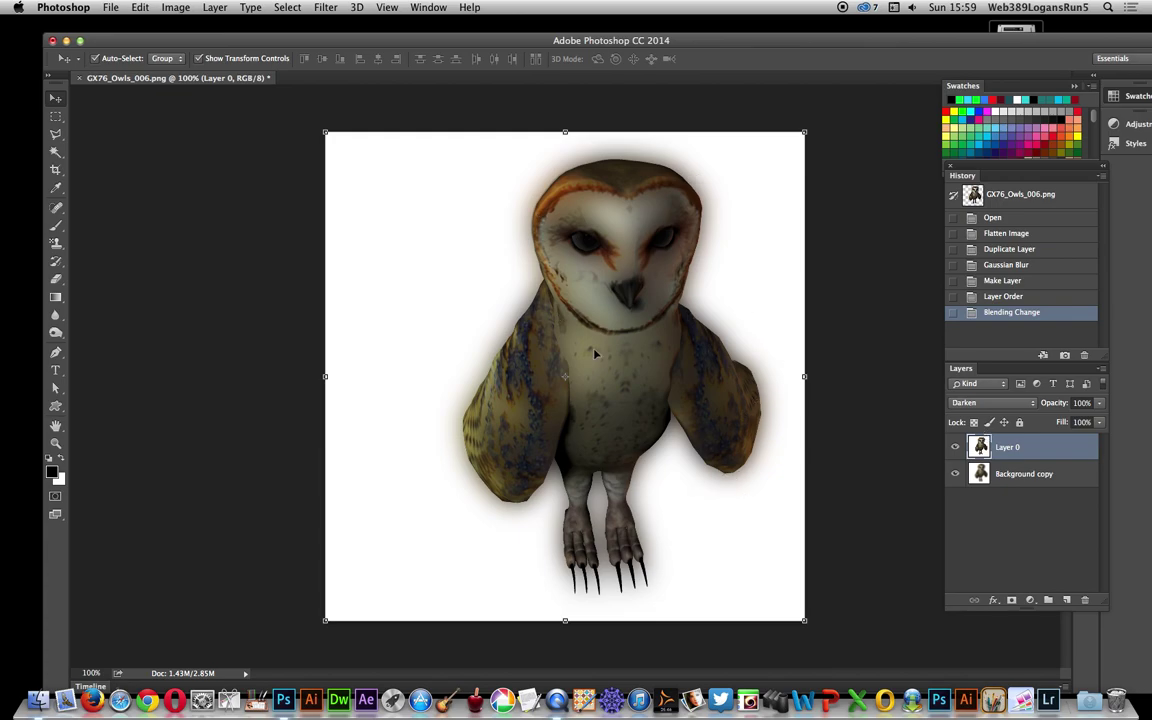
pyautogui.click(221, 7)
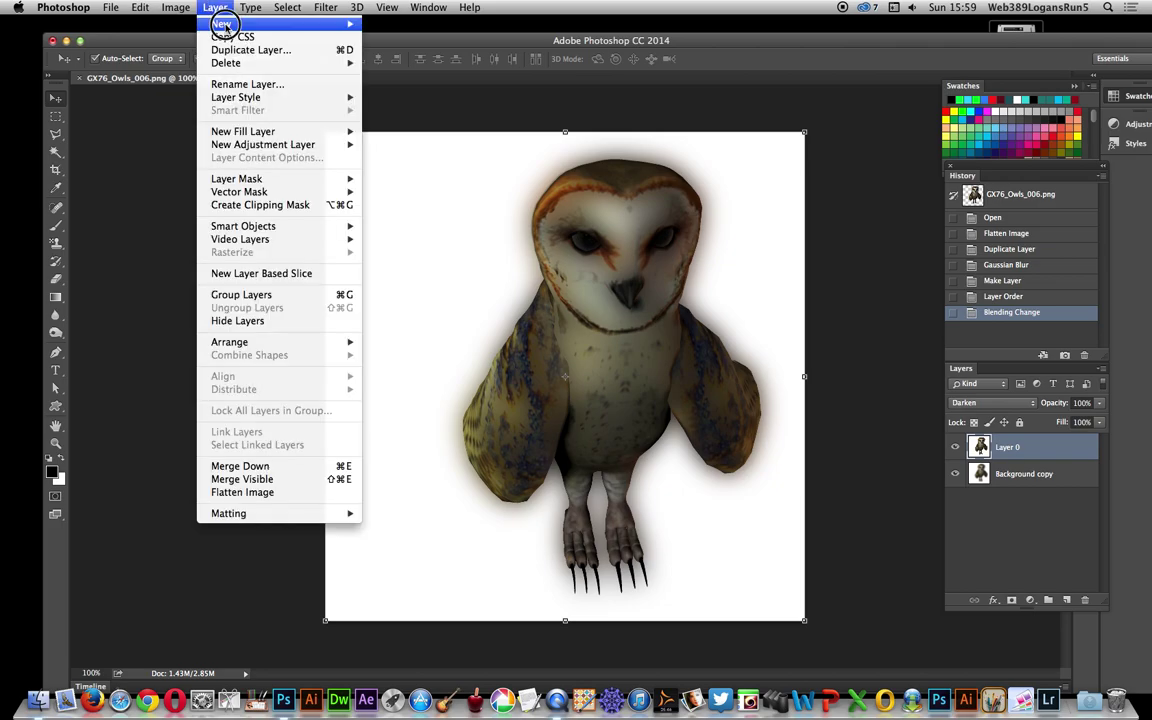
# Step: Flatten the image and brighten it with an Exposure adjustment of about +0.29
pyautogui.click(301, 494)
pyautogui.click(176, 8)
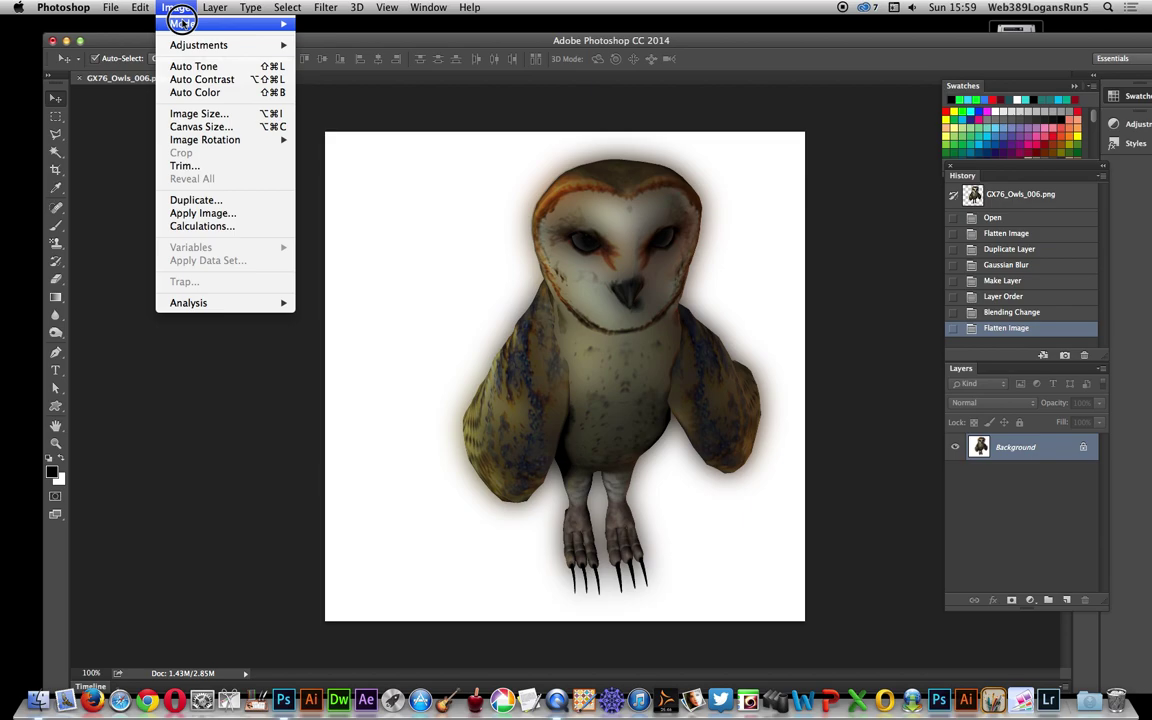
pyautogui.moveTo(188, 44)
pyautogui.click(345, 85)
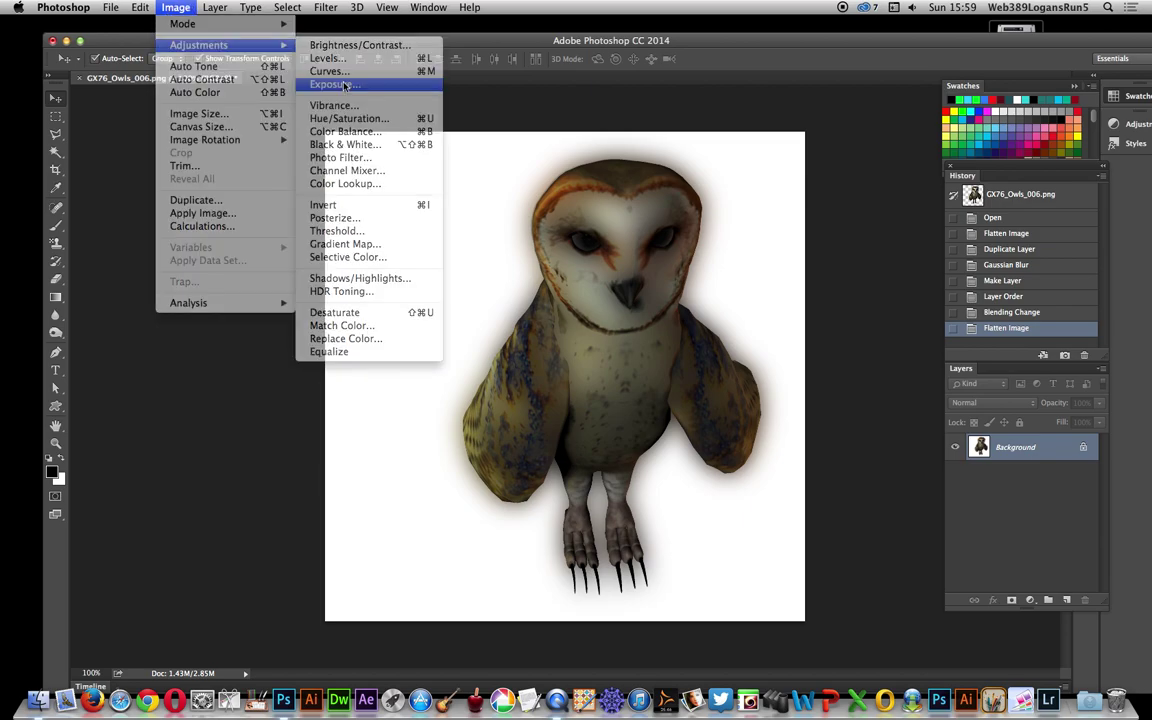
pyautogui.moveTo(892, 290); pyautogui.dragTo(892, 290)
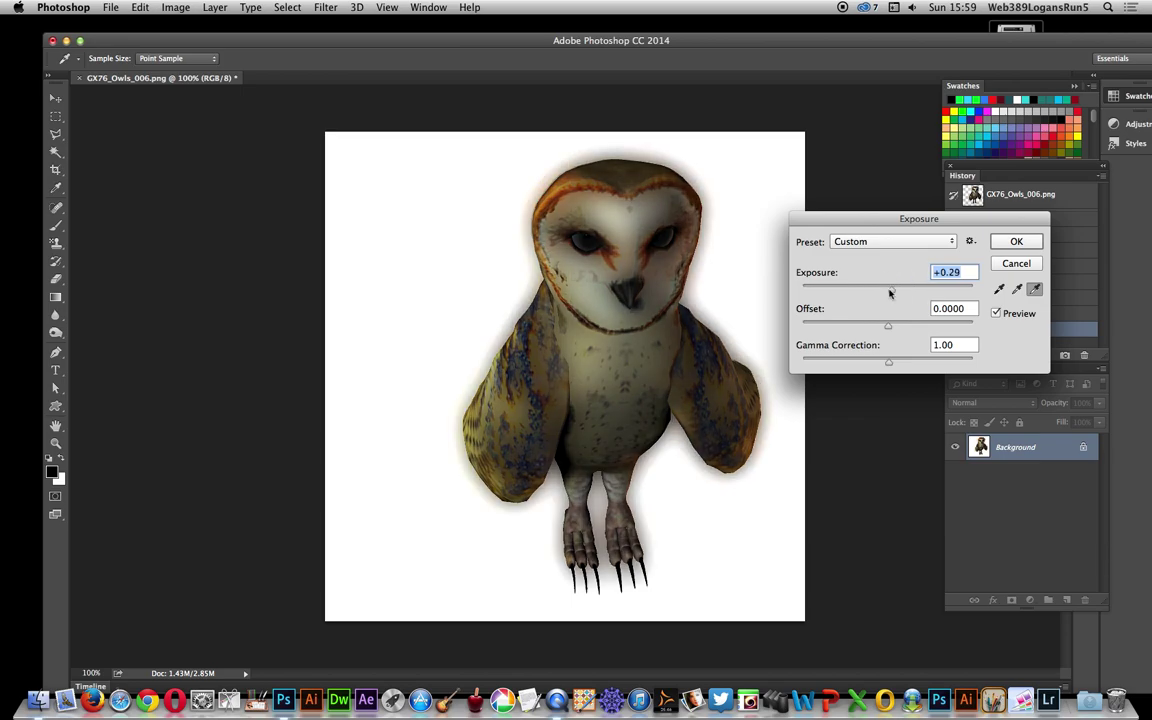
pyautogui.press('Return')
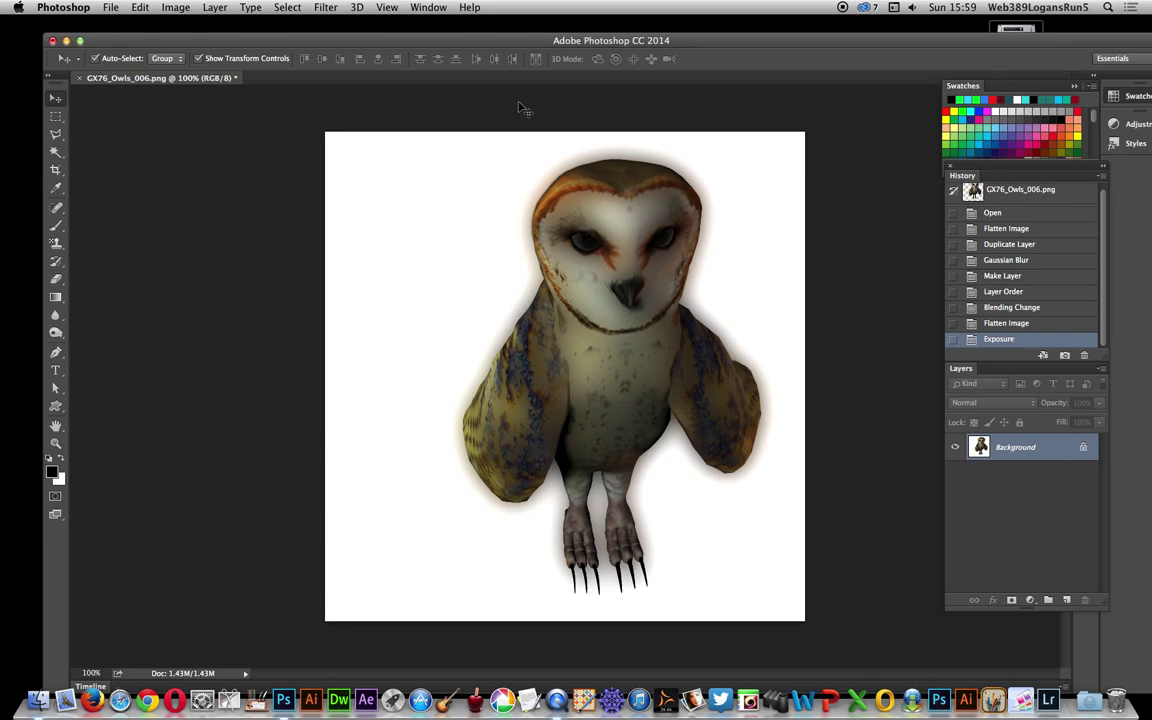
# Step: Apply a single Watercolor effect with Brush Detail 11, Shadow Intensity 0 and Texture 3
pyautogui.click(330, 7)
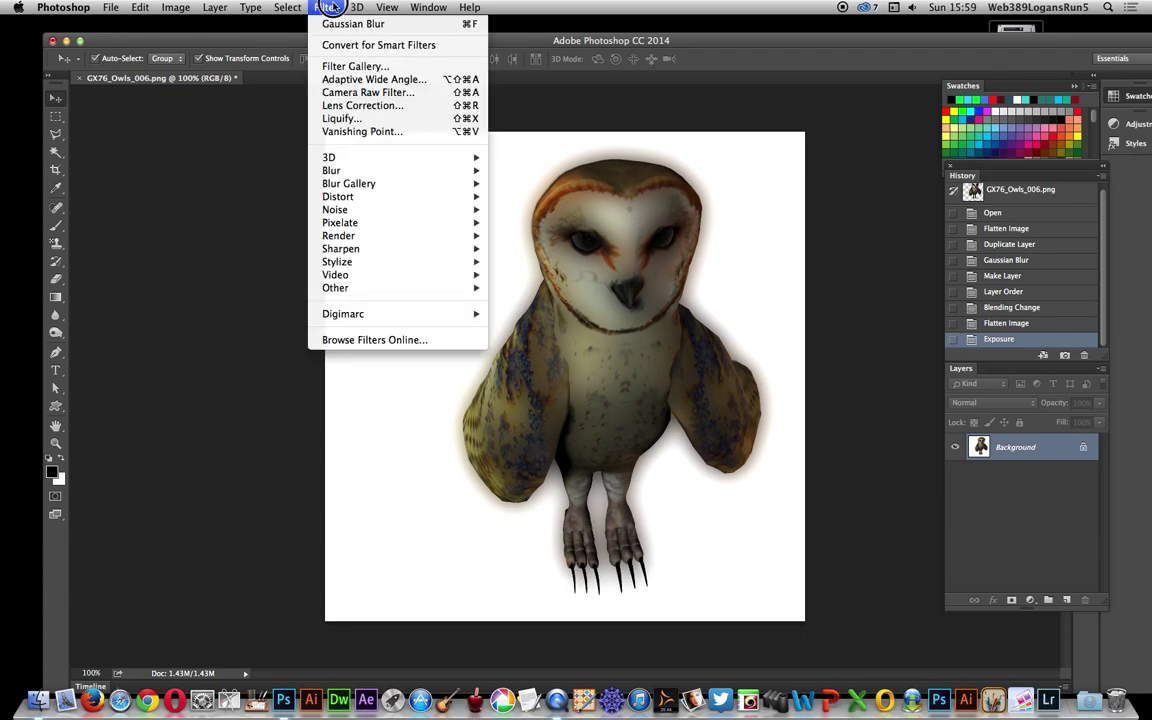
pyautogui.click(341, 66)
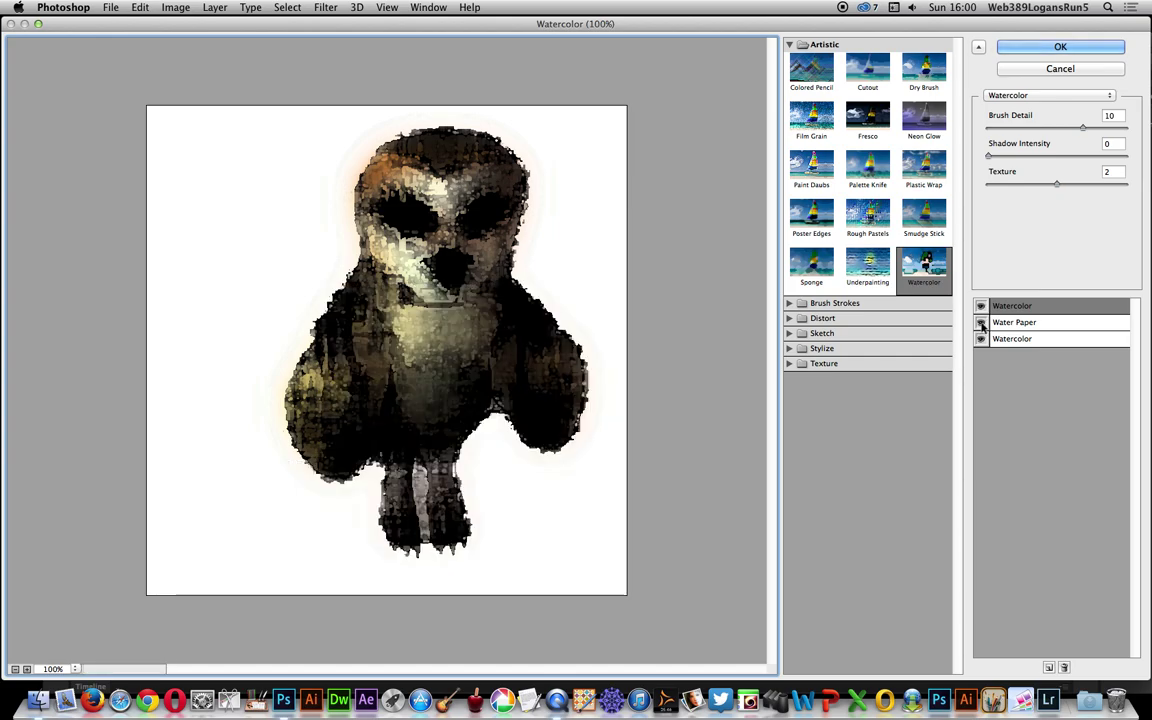
pyautogui.click(981, 322)
pyautogui.click(981, 339)
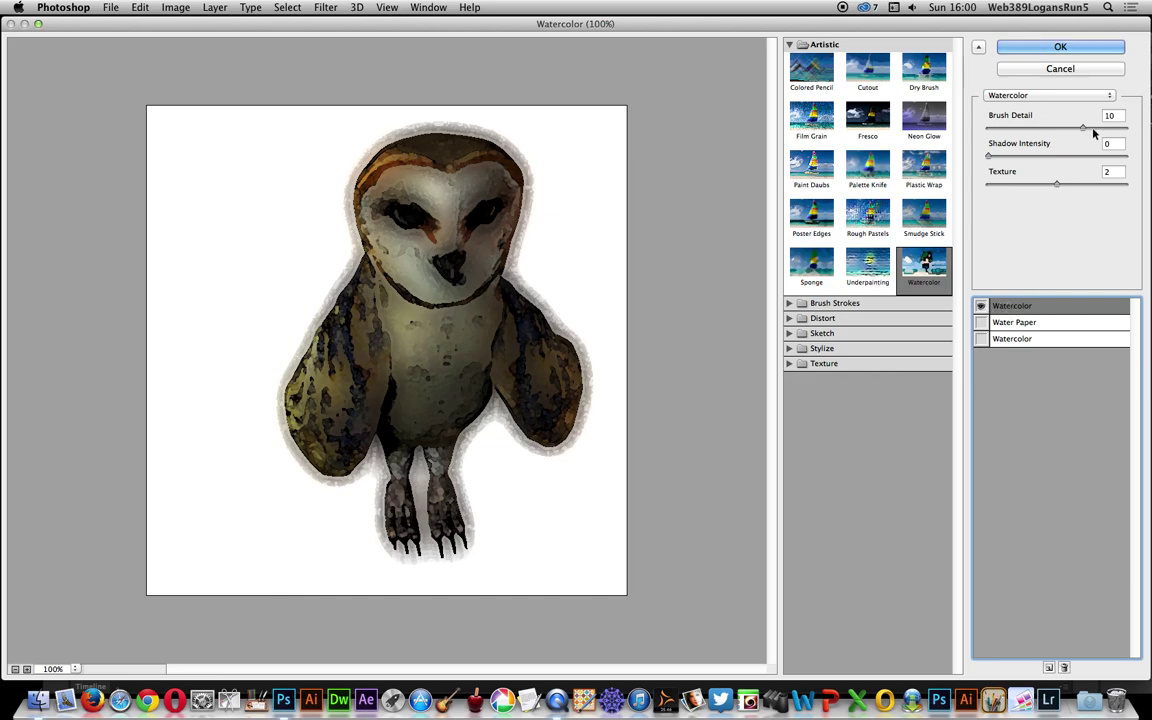
pyautogui.click(1093, 129)
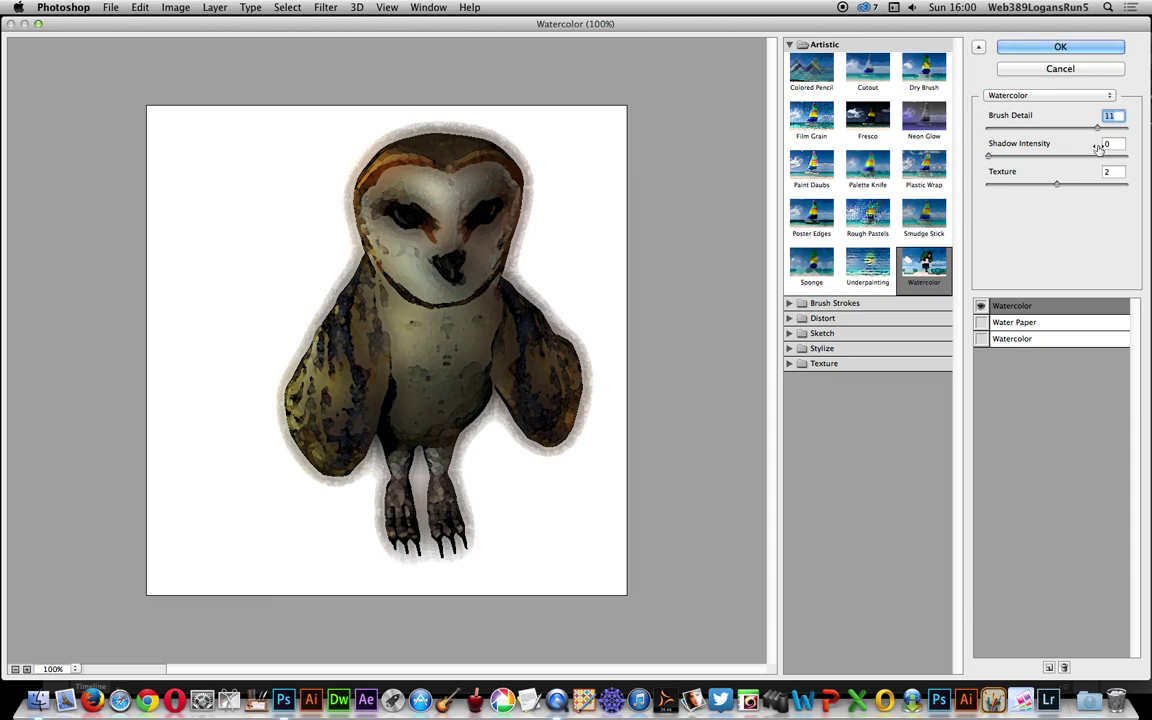
pyautogui.click(1093, 185)
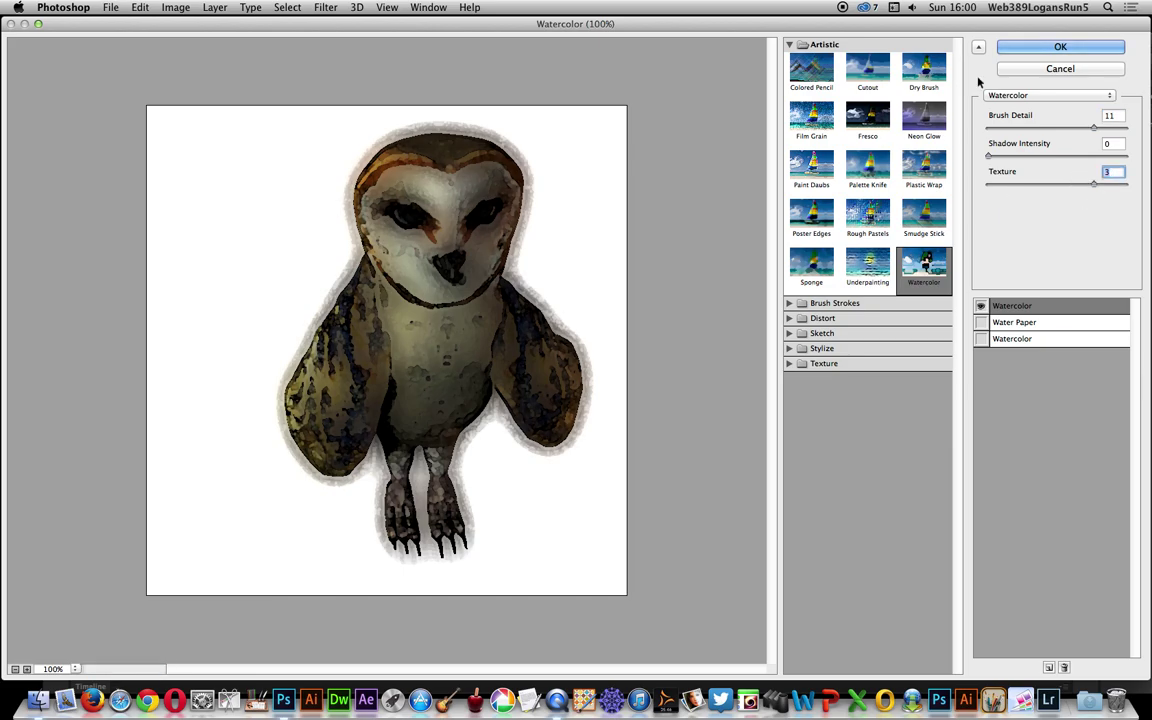
pyautogui.click(1027, 48)
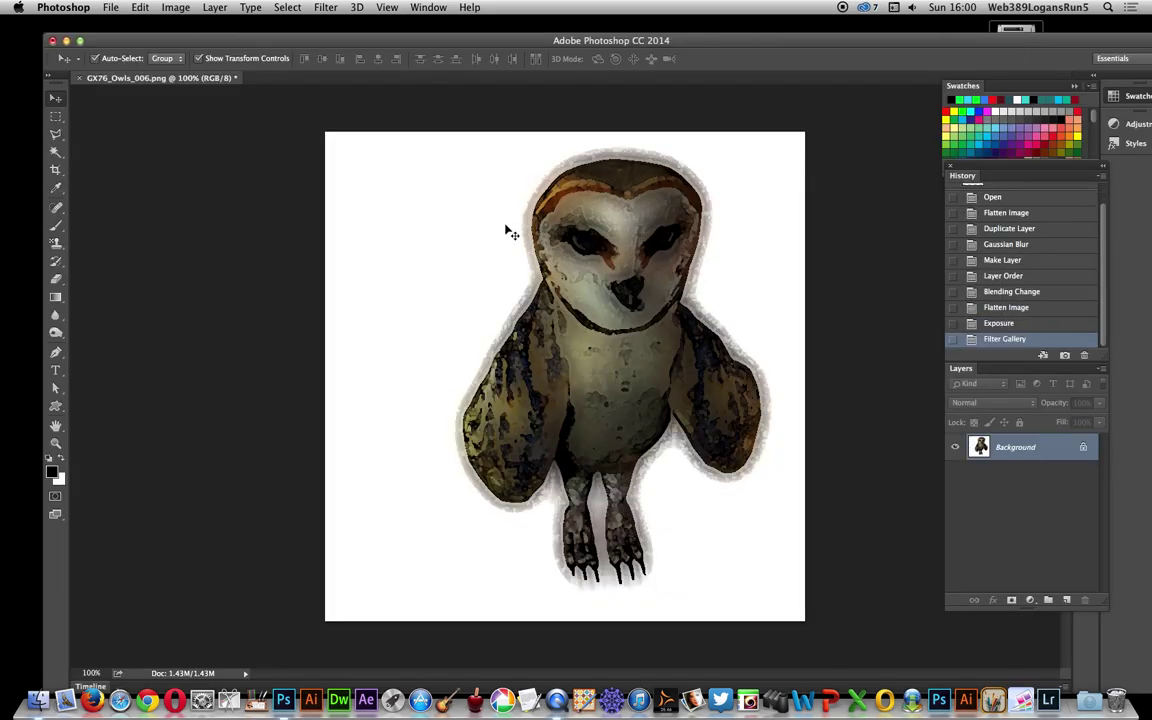
# Step: Reapply the last Watercolor filter and fade that pass to 41% opacity
pyautogui.click(327, 8)
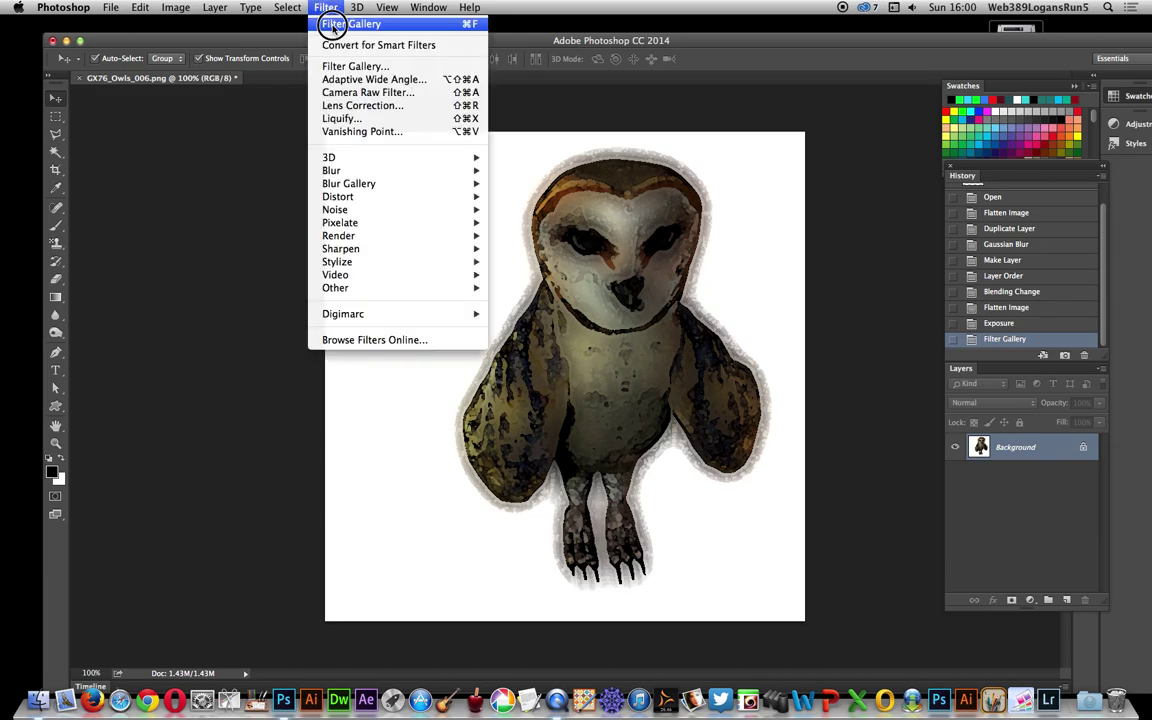
pyautogui.click(340, 24)
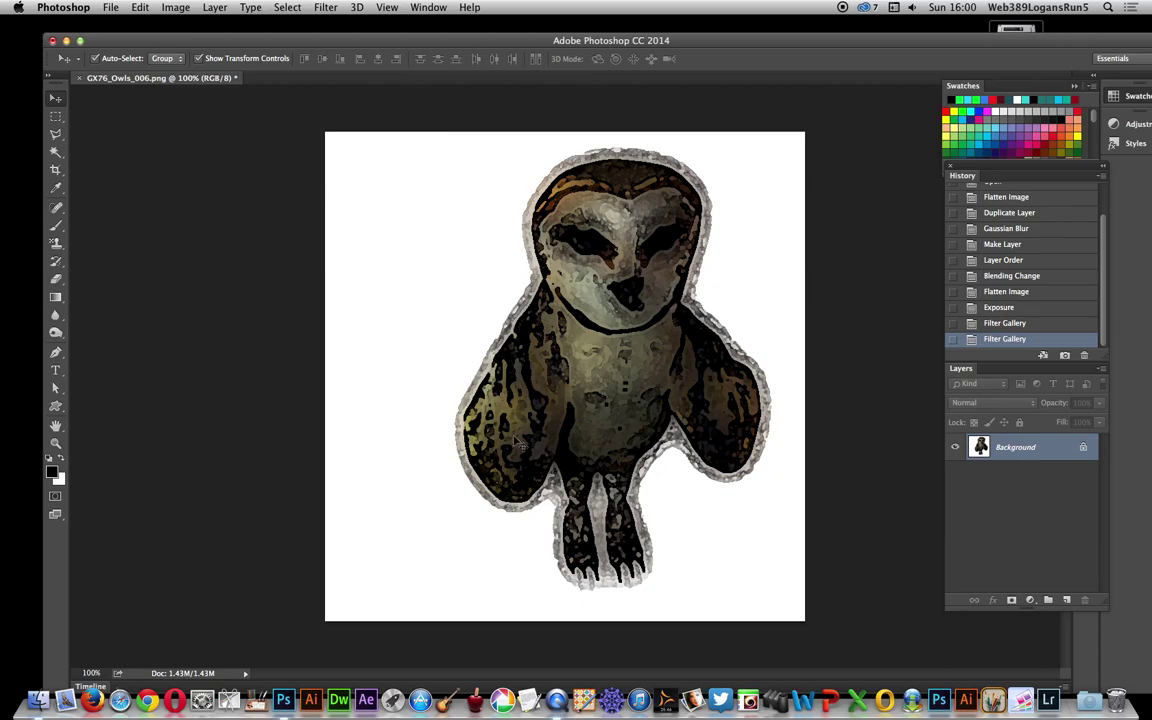
pyautogui.click(138, 7)
pyautogui.click(210, 72)
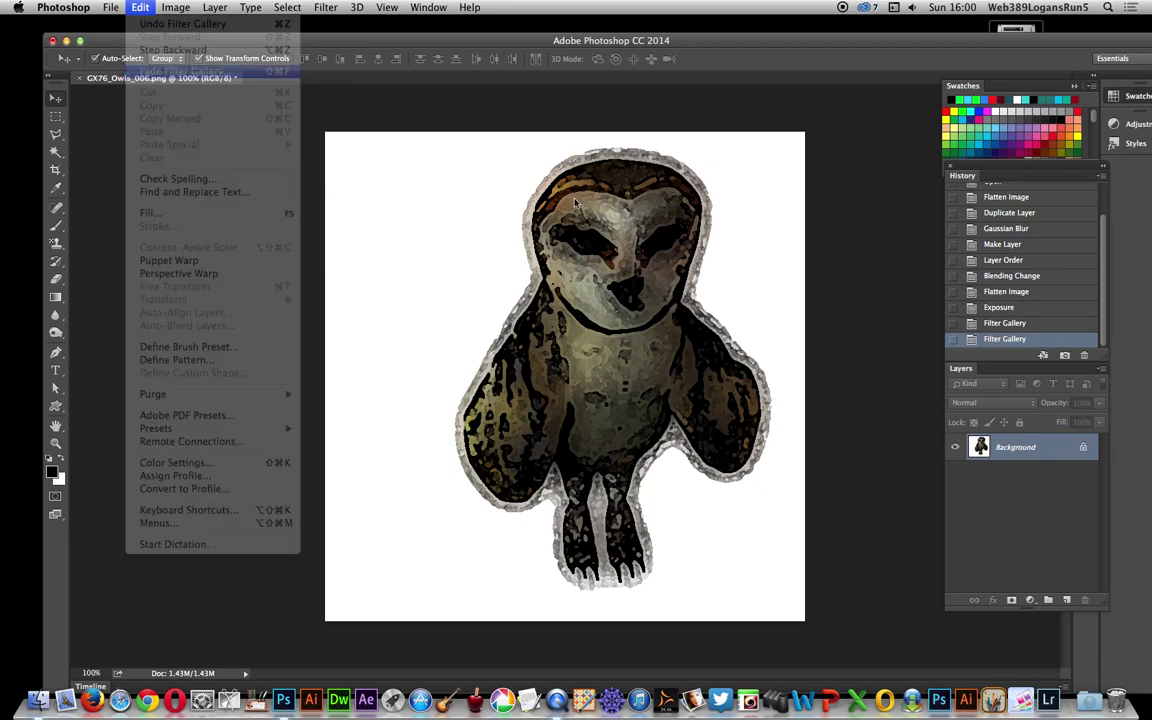
pyautogui.moveTo(869, 316); pyautogui.dragTo(839, 320)
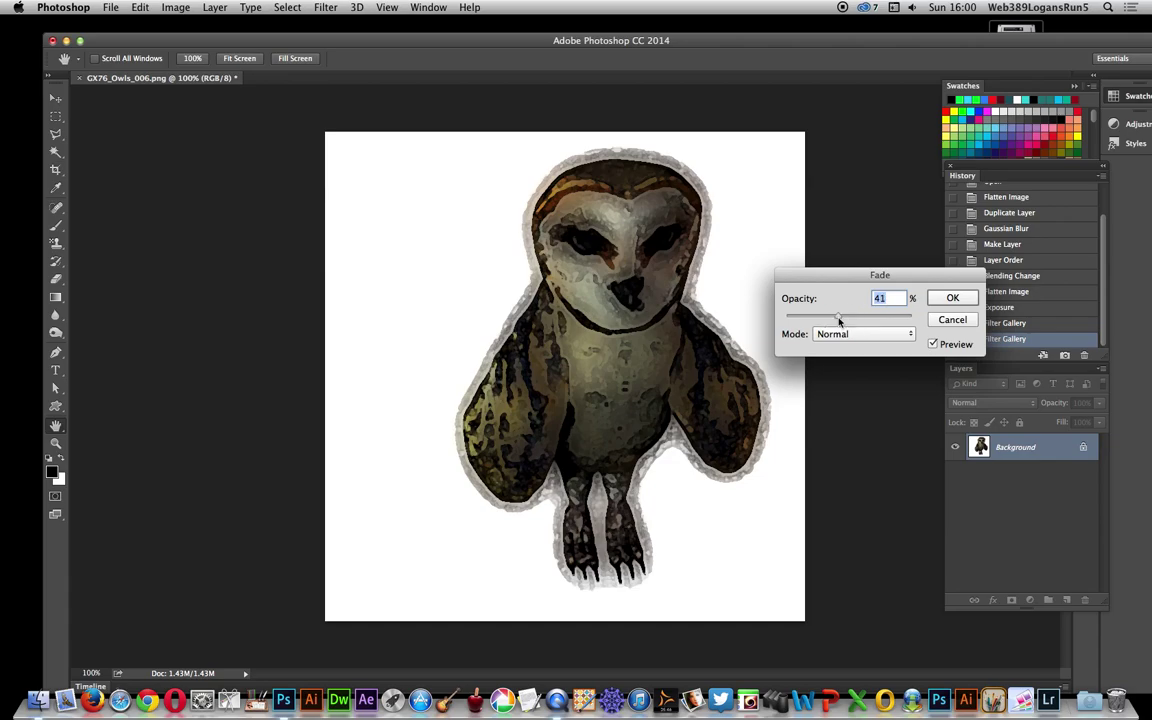
pyautogui.click(948, 297)
pyautogui.click(326, 7)
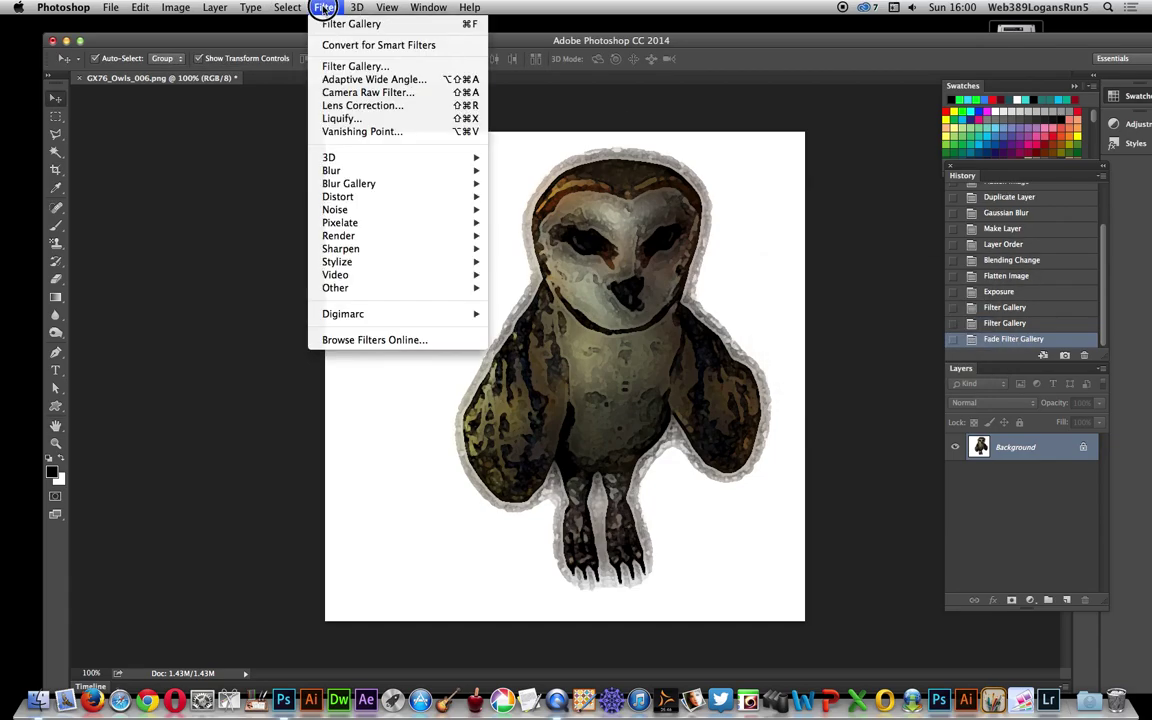
# Step: Run another Watercolor pass with Brush Detail lowered to 6, keeping Texture 3
pyautogui.click(360, 66)
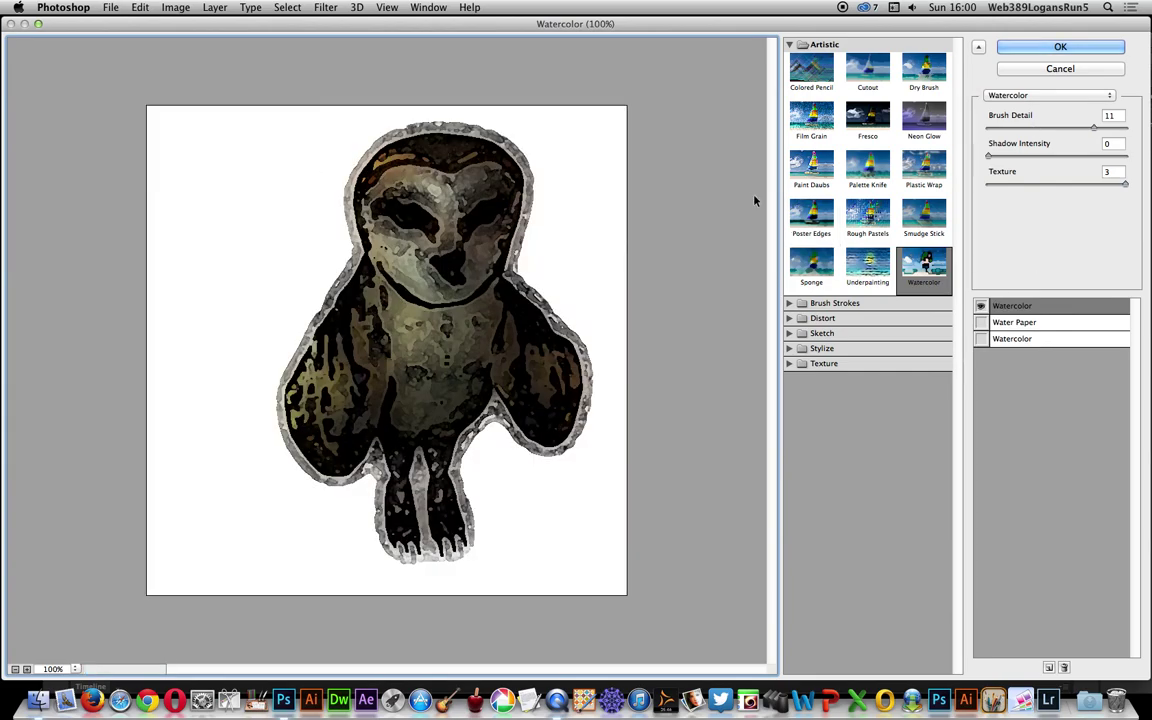
pyautogui.click(1047, 129)
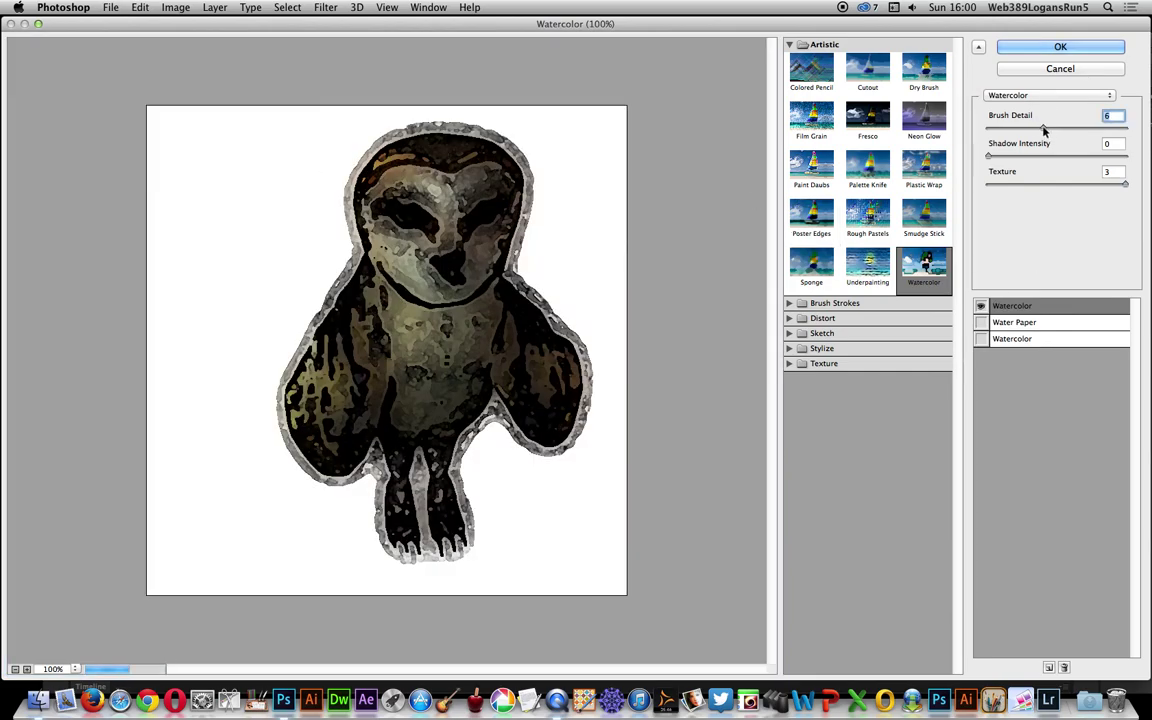
pyautogui.click(1048, 48)
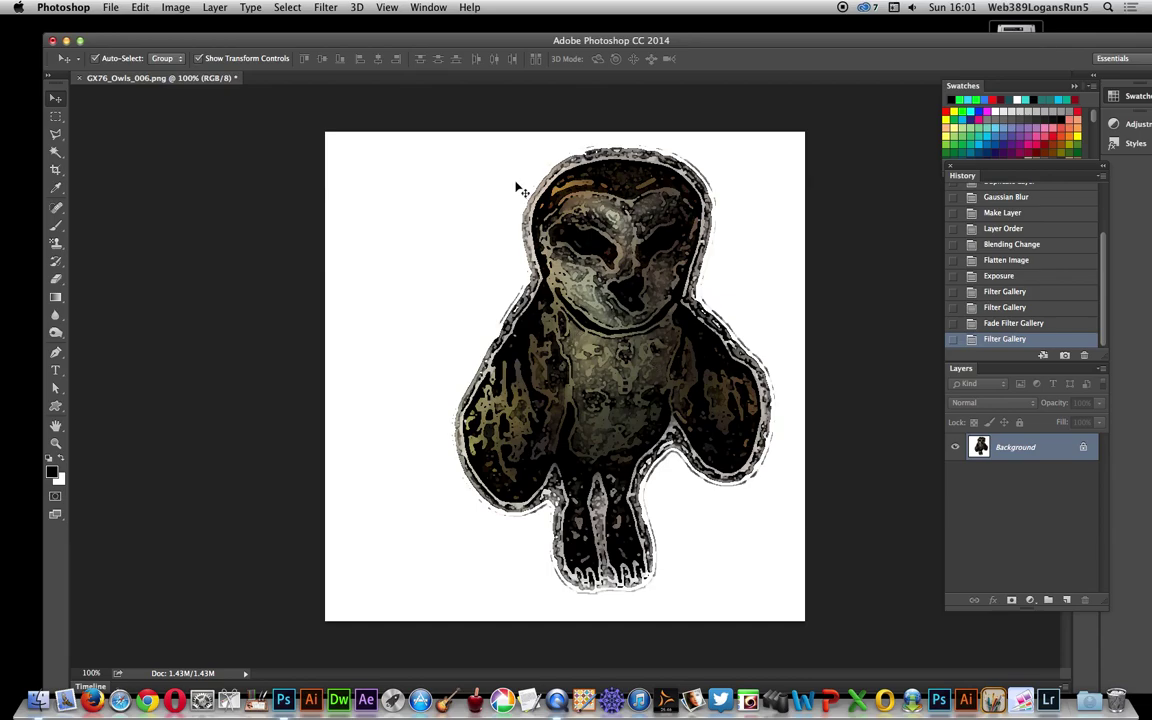
# Step: Fade the latest Watercolor pass to 79% opacity
pyautogui.click(160, 8)
pyautogui.moveTo(140, 8)
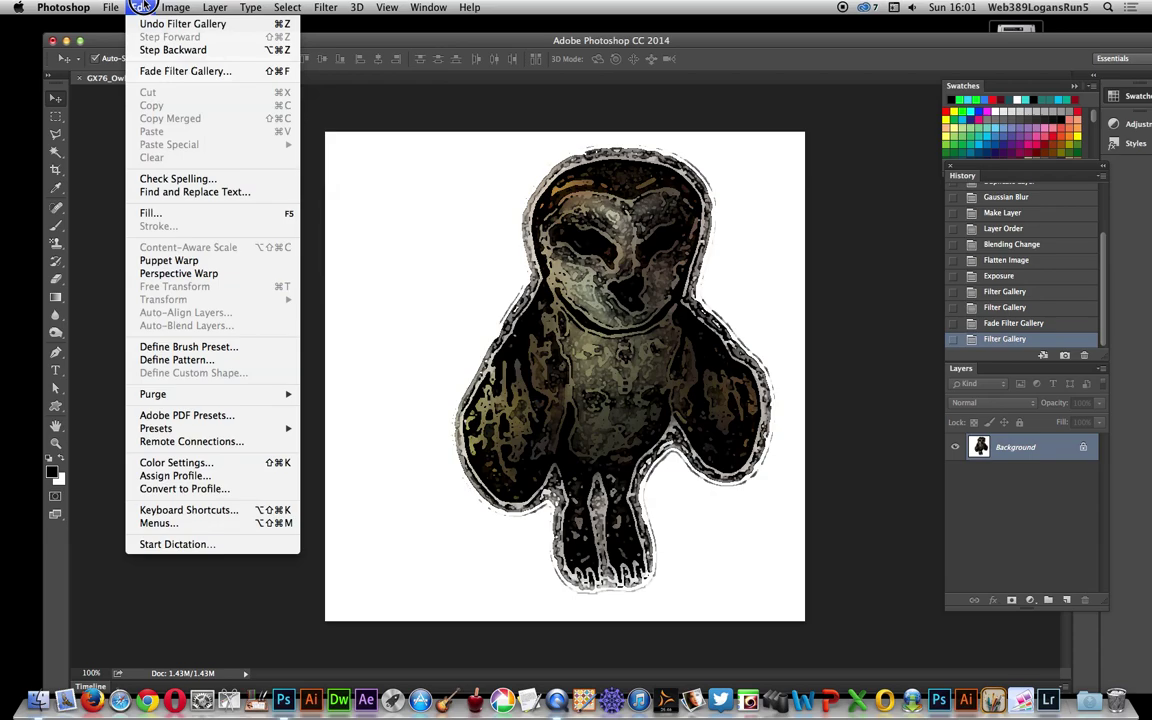
pyautogui.press('Return')
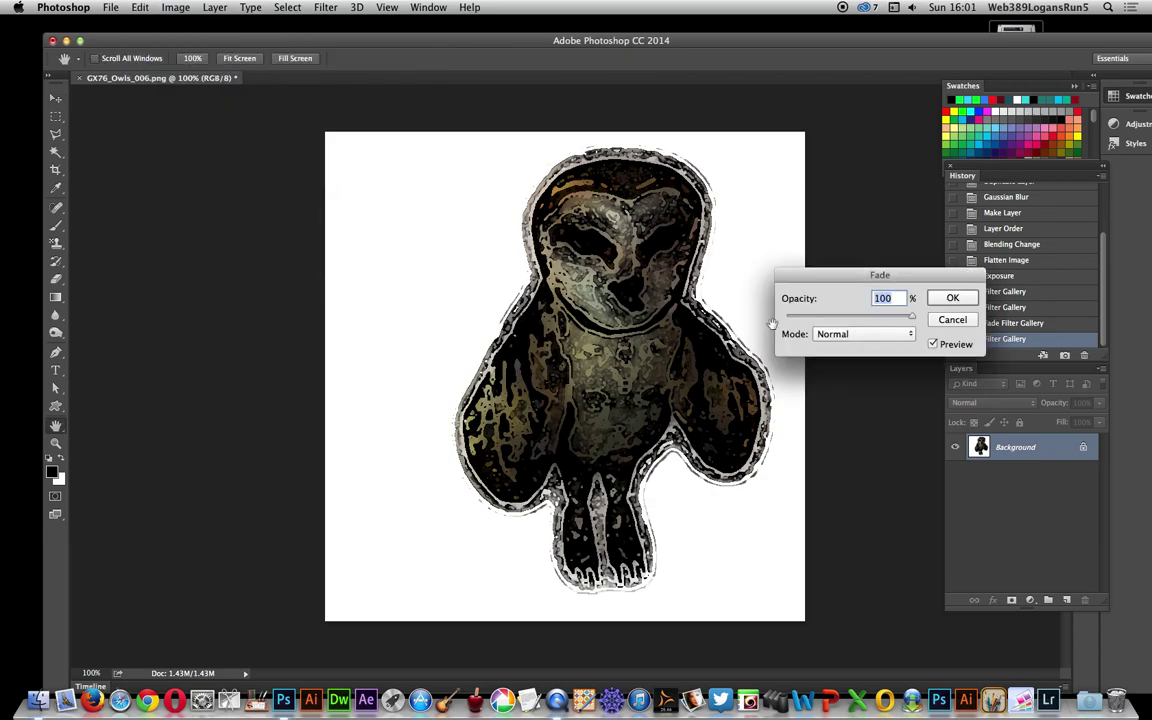
pyautogui.click(885, 318)
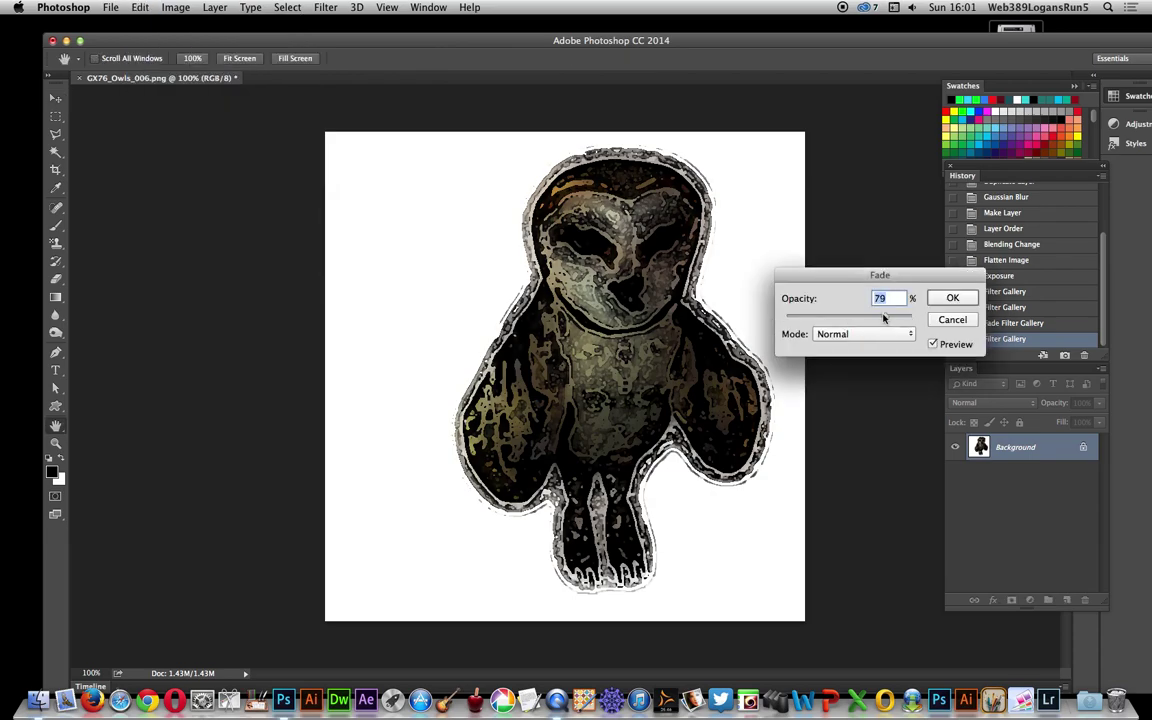
pyautogui.click(950, 298)
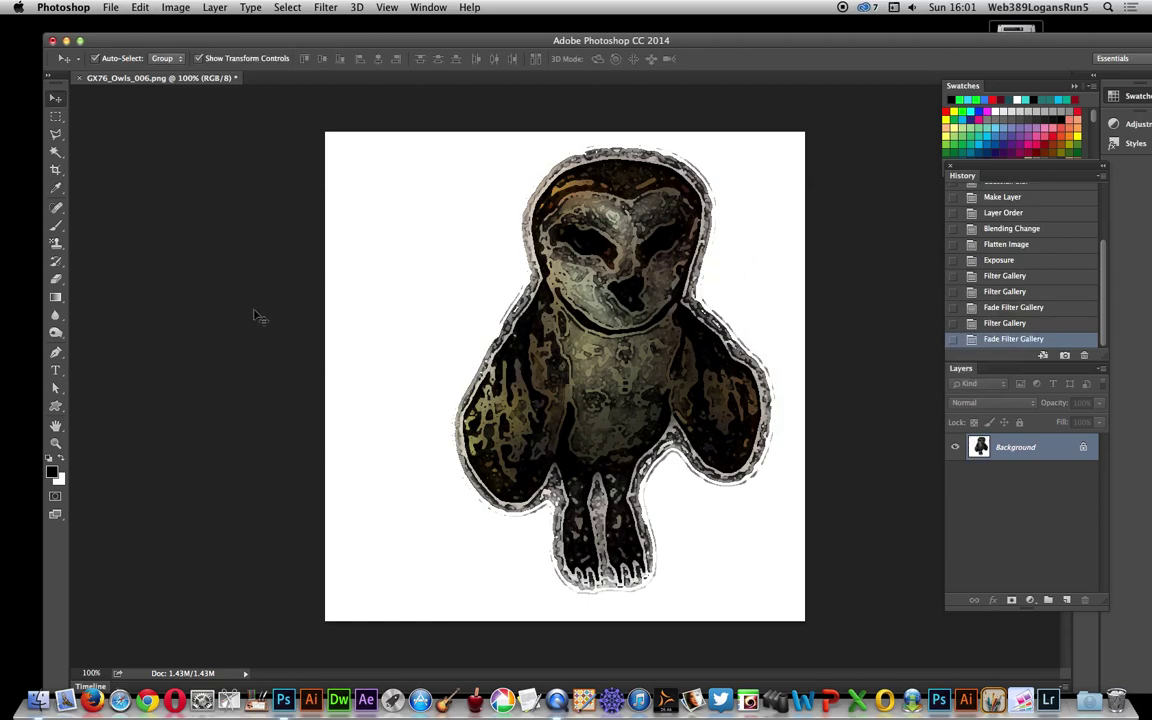
# Step: Define the owl as a 657-pixel brush preset named GX76_Owls_006.png
pyautogui.click(141, 7)
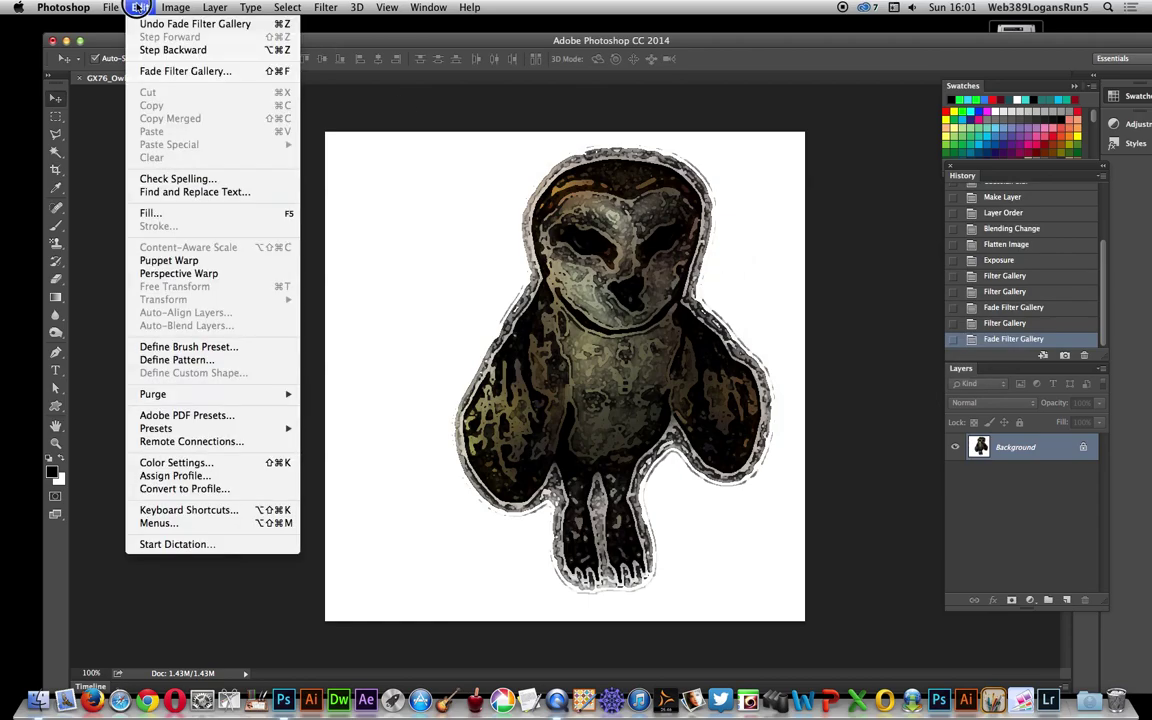
pyautogui.click(192, 346)
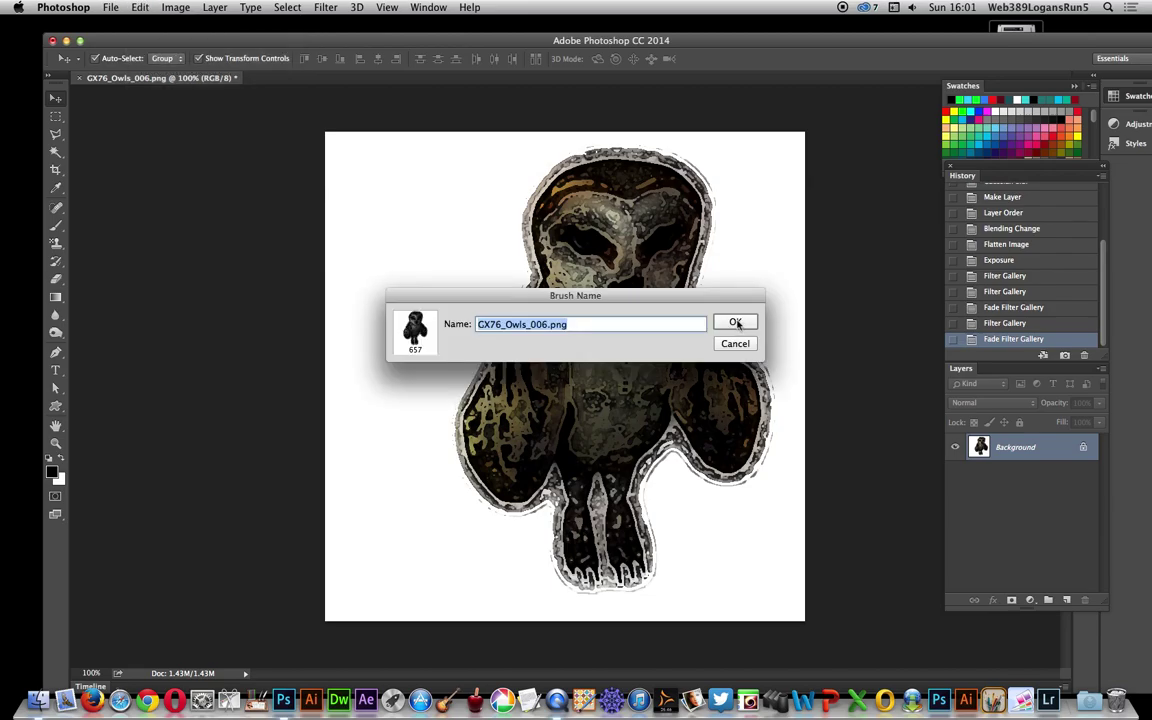
pyautogui.click(736, 322)
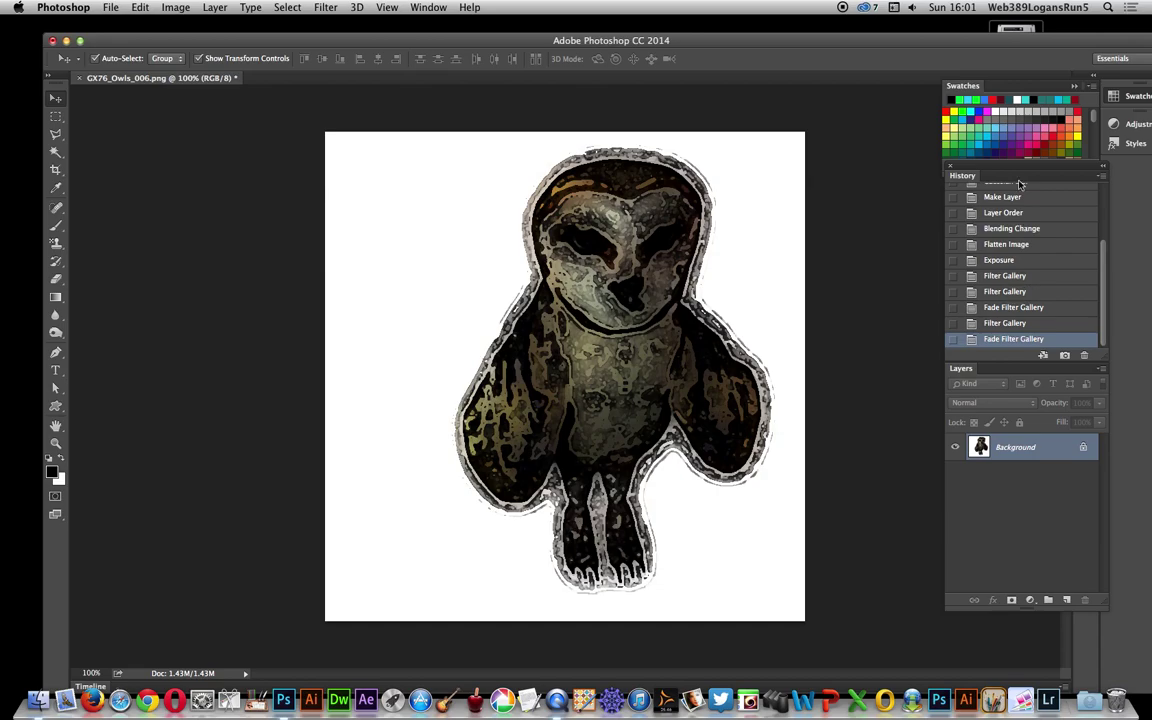
pyautogui.scroll(5, 1015, 260)
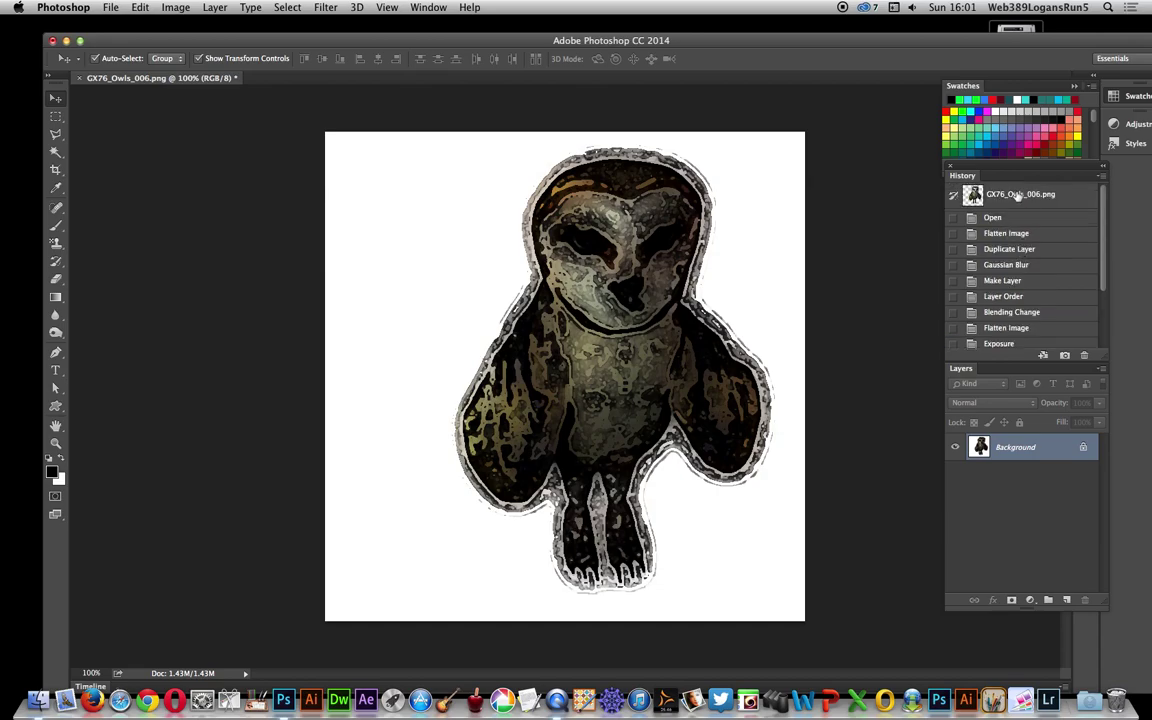
# Step: Fill the whole canvas with white
pyautogui.click(140, 7)
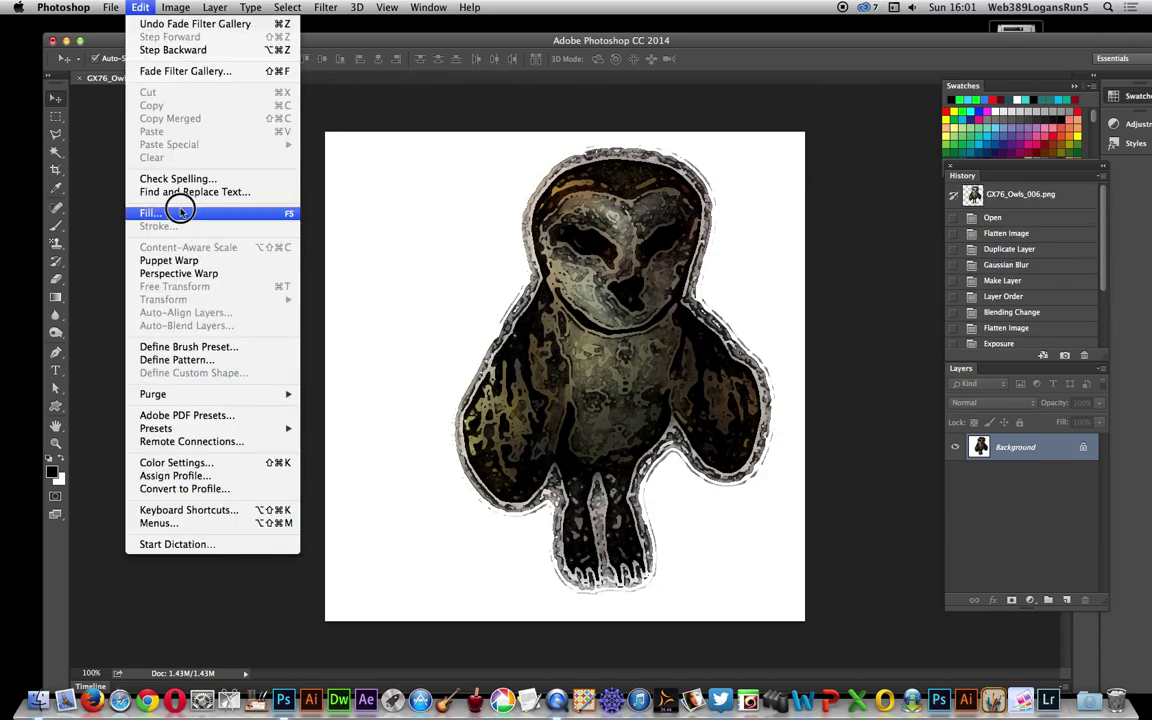
pyautogui.click(180, 213)
pyautogui.click(677, 262)
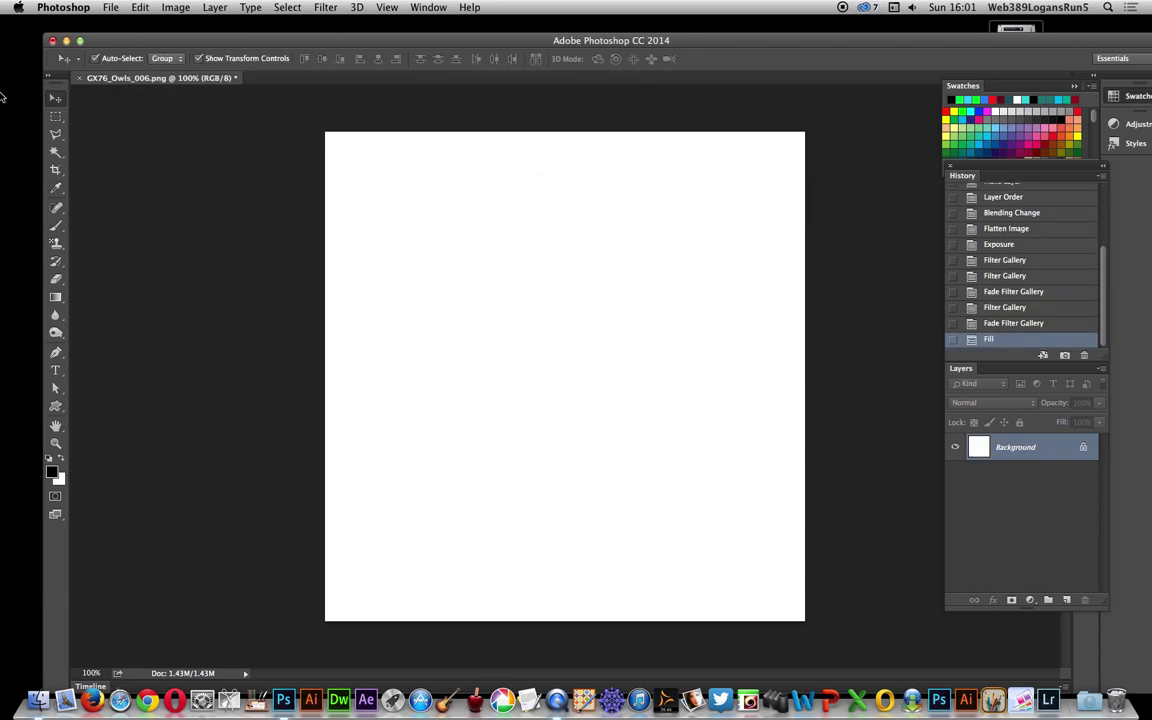
# Step: Select the Brush tool with the 657 owl preset and test-stamp it on the canvas
pyautogui.click(56, 227)
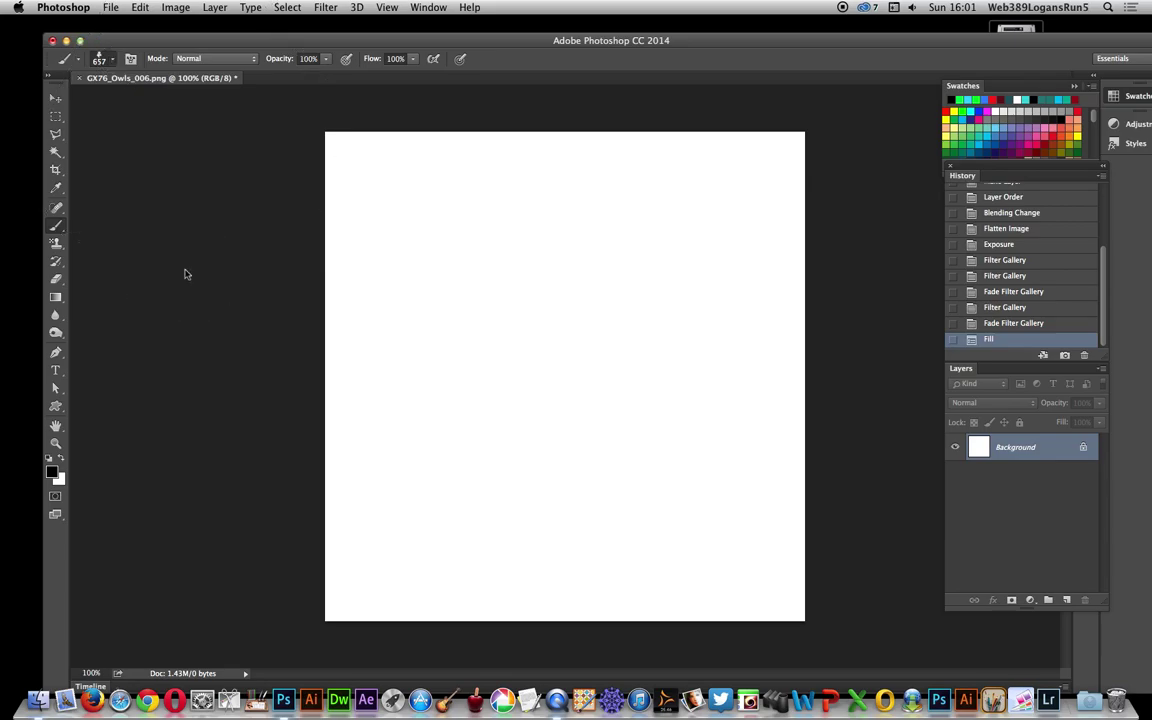
pyautogui.click(112, 60)
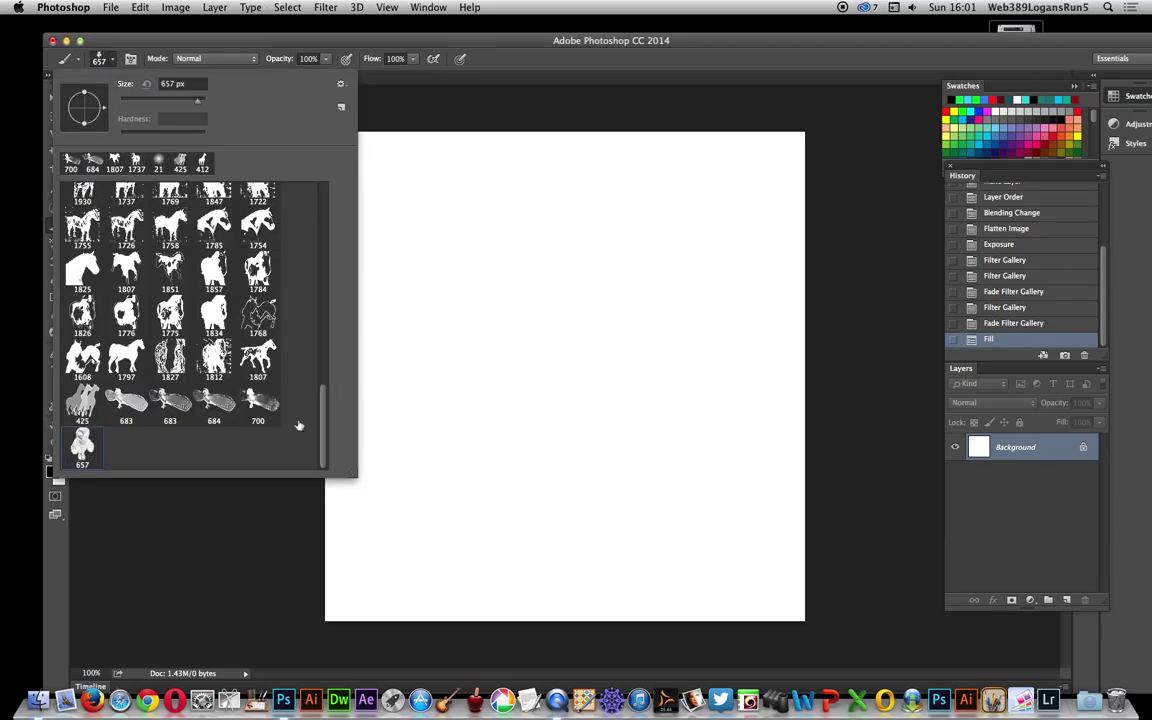
pyautogui.click(494, 422)
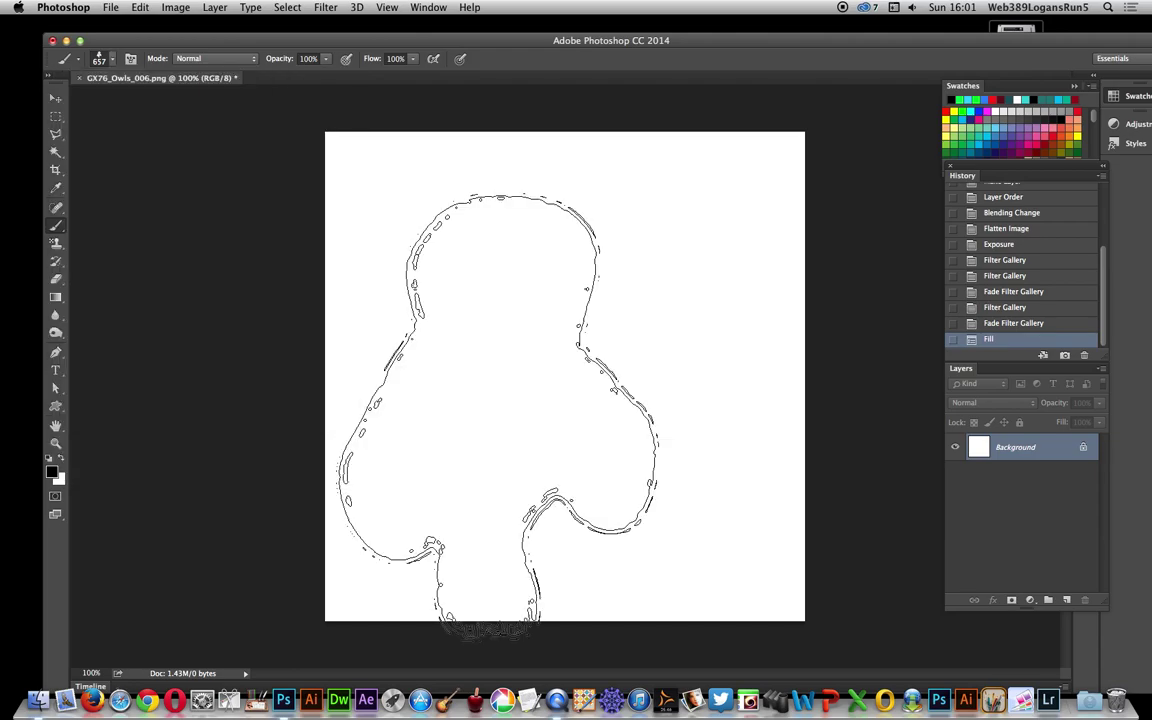
pyautogui.click(494, 422)
pyautogui.click(760, 515)
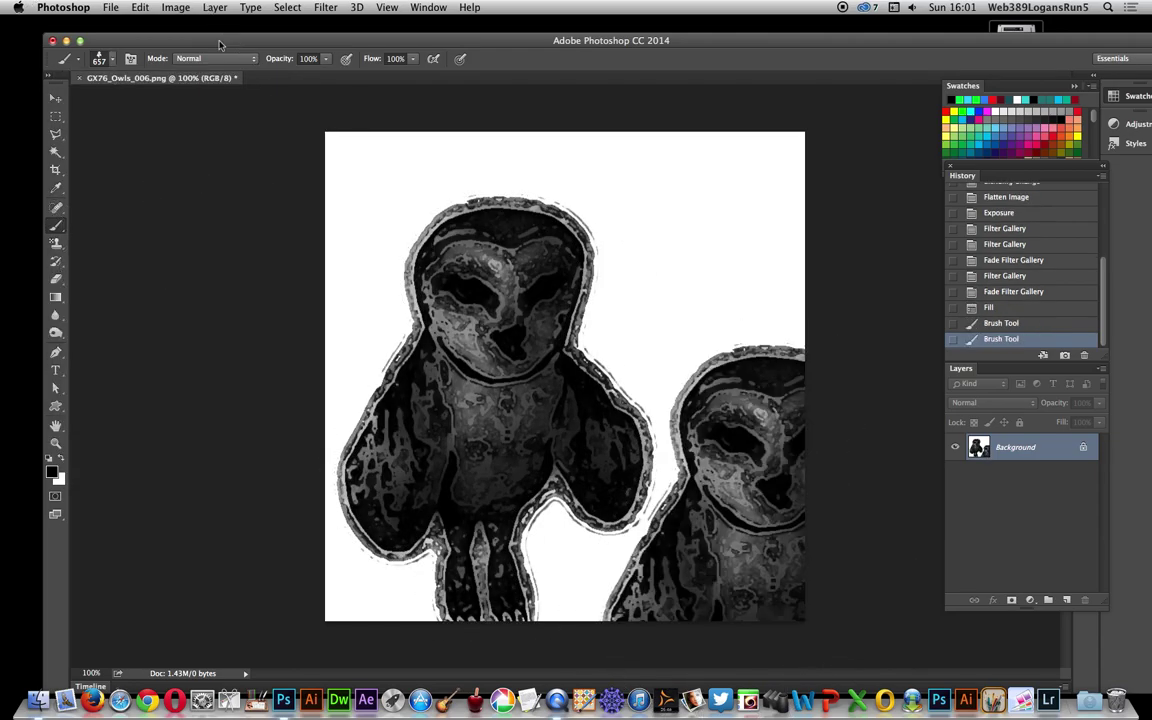
# Step: Revert the canvas to blank white in History and pick the 700 owl brush preset
pyautogui.click(991, 309)
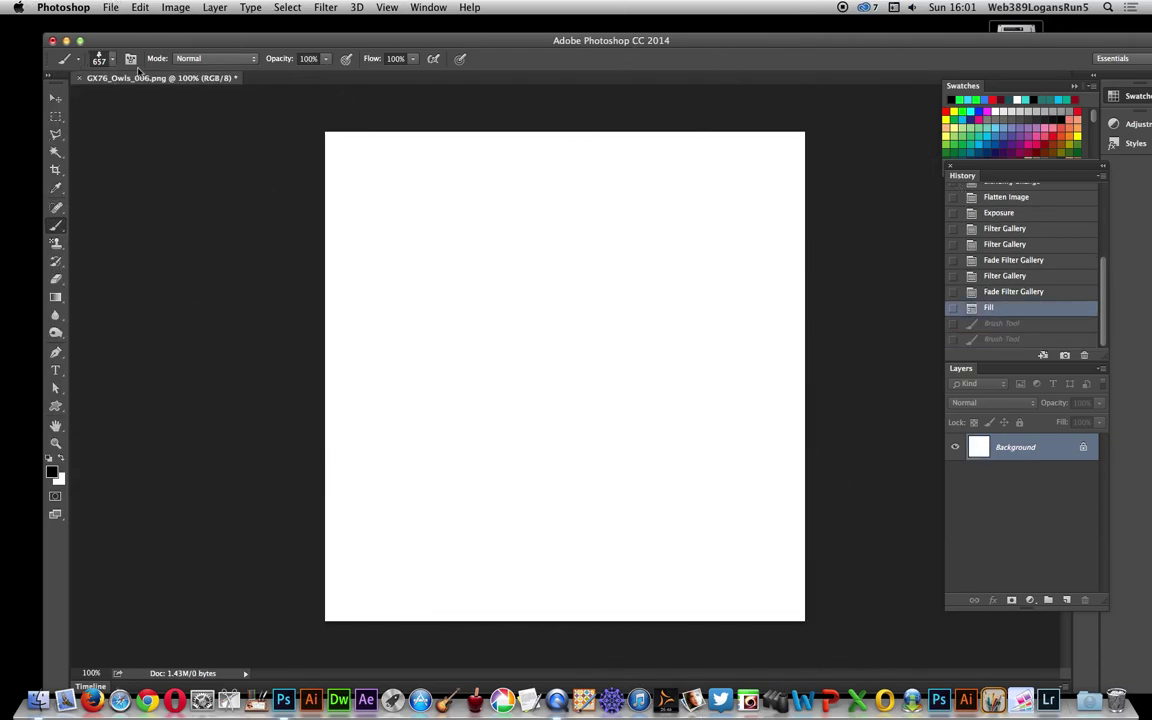
pyautogui.click(112, 60)
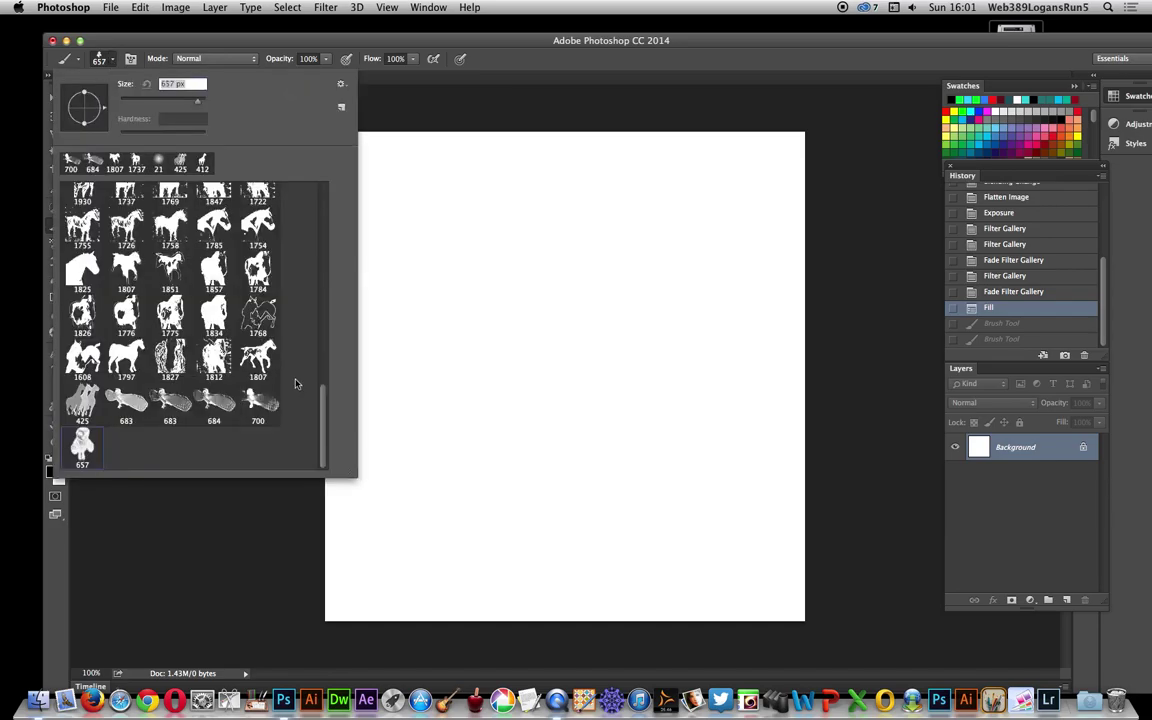
pyautogui.click(258, 402)
# Step: Stamp six overlapping owl strokes at top, left, bottom, bottom right, top right and upper left
pyautogui.click(610, 330)
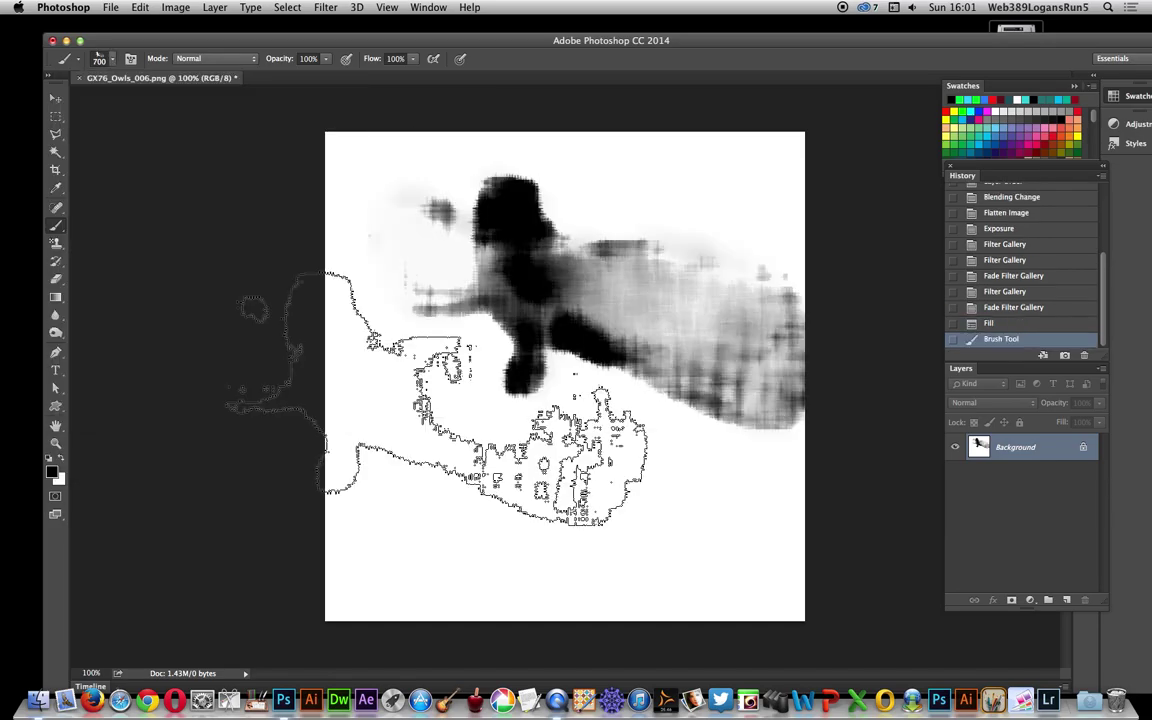
pyautogui.click(450, 420)
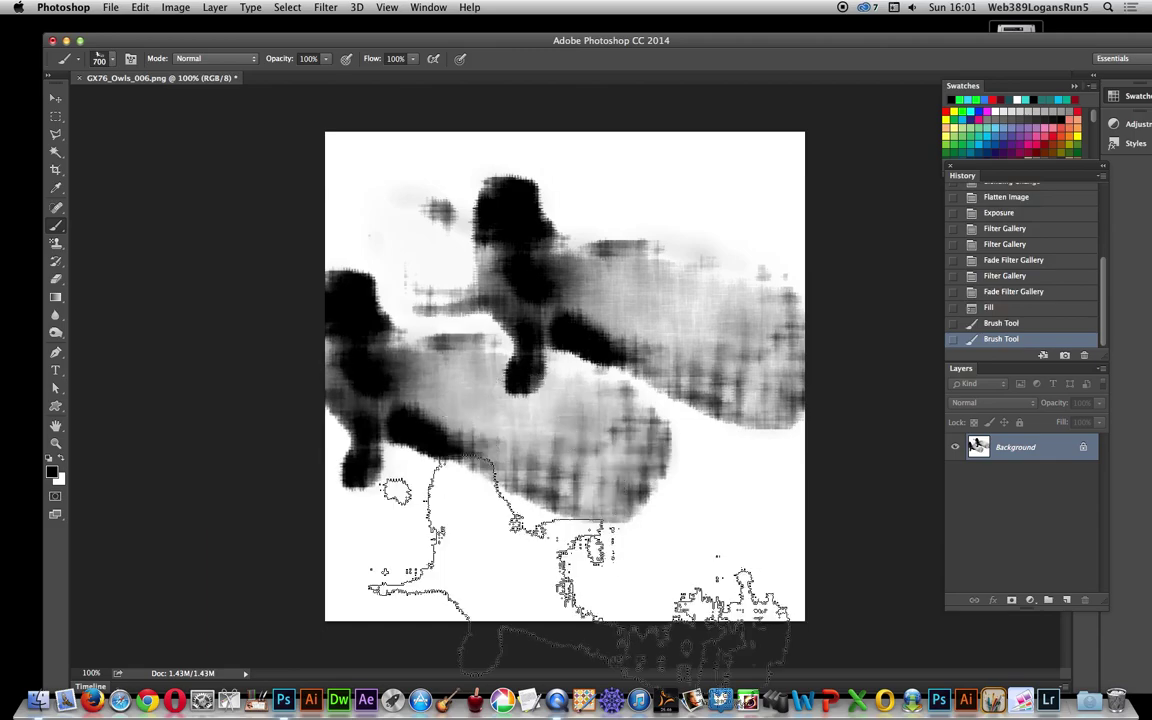
pyautogui.click(579, 567)
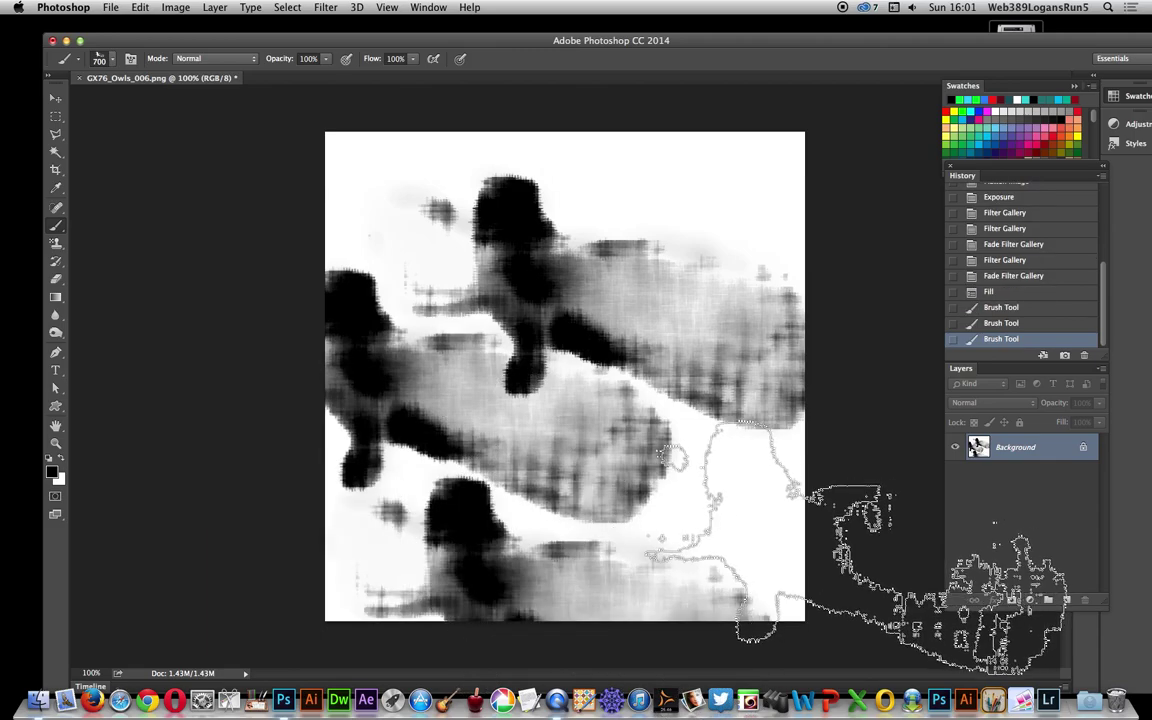
pyautogui.click(857, 545)
pyautogui.click(655, 200)
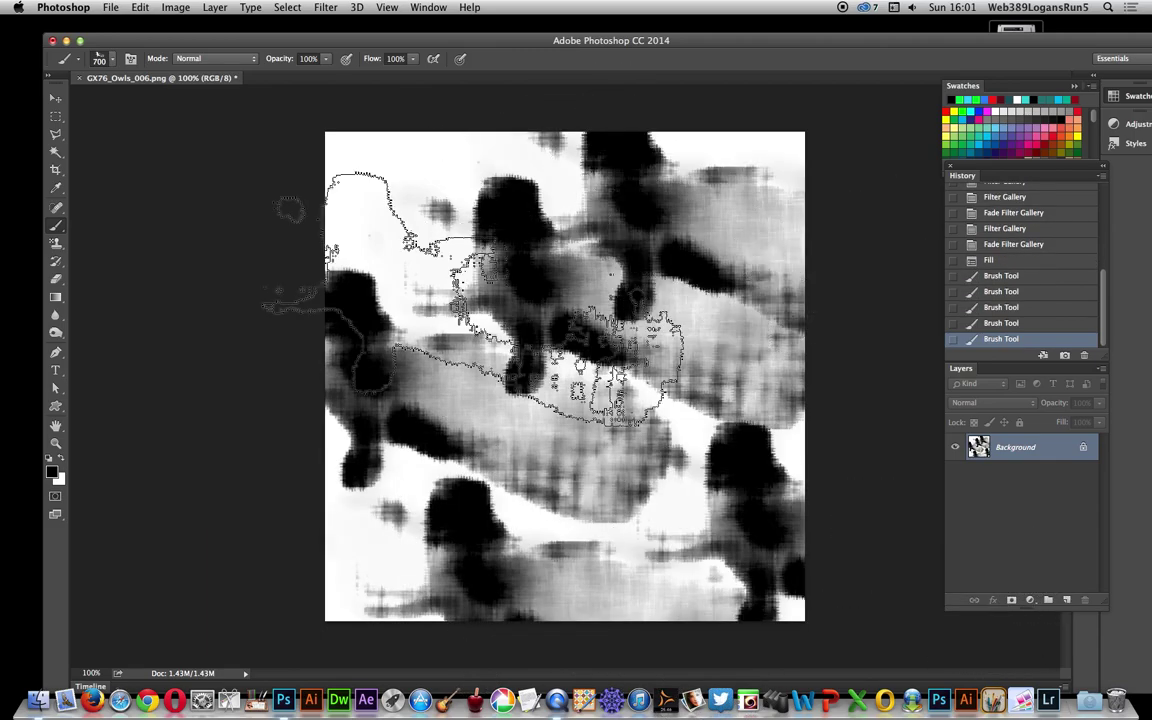
pyautogui.click(476, 290)
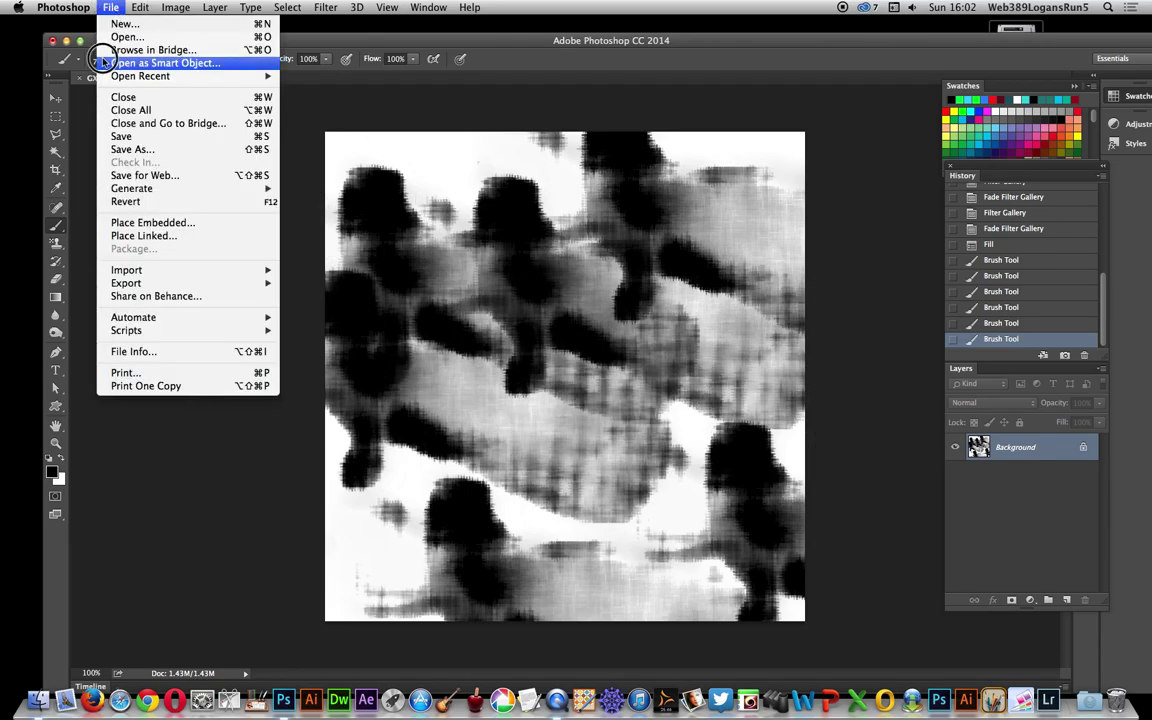
pyautogui.moveTo(158, 325)
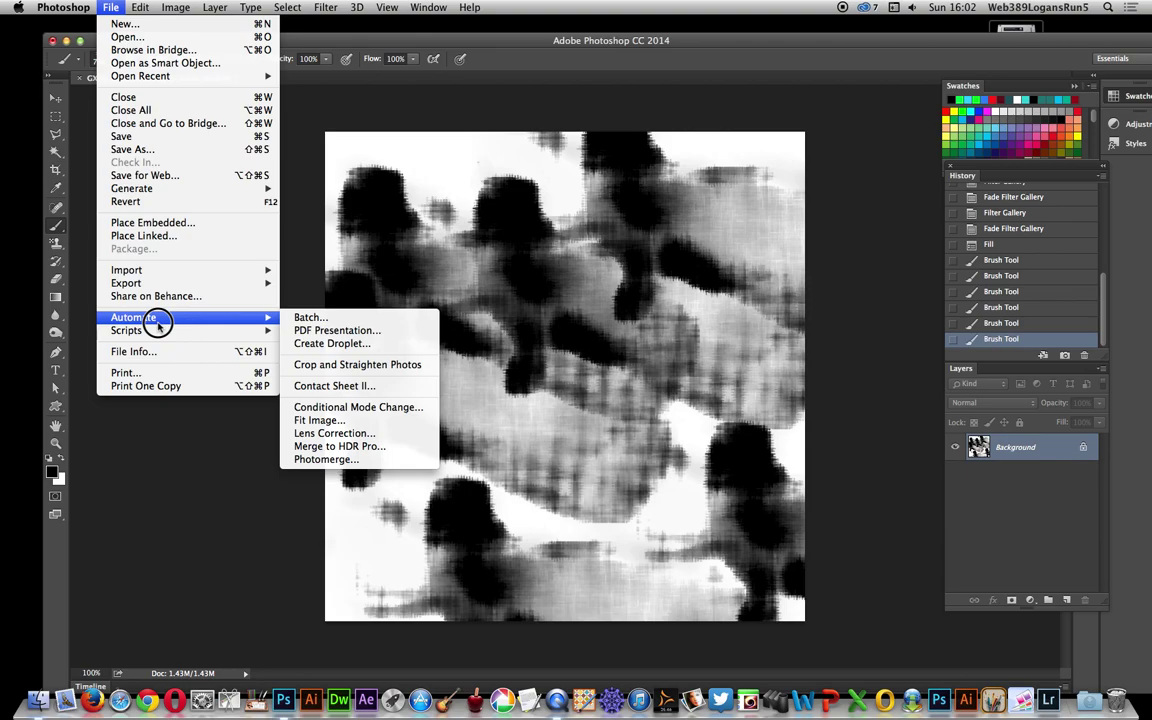
pyautogui.click(340, 318)
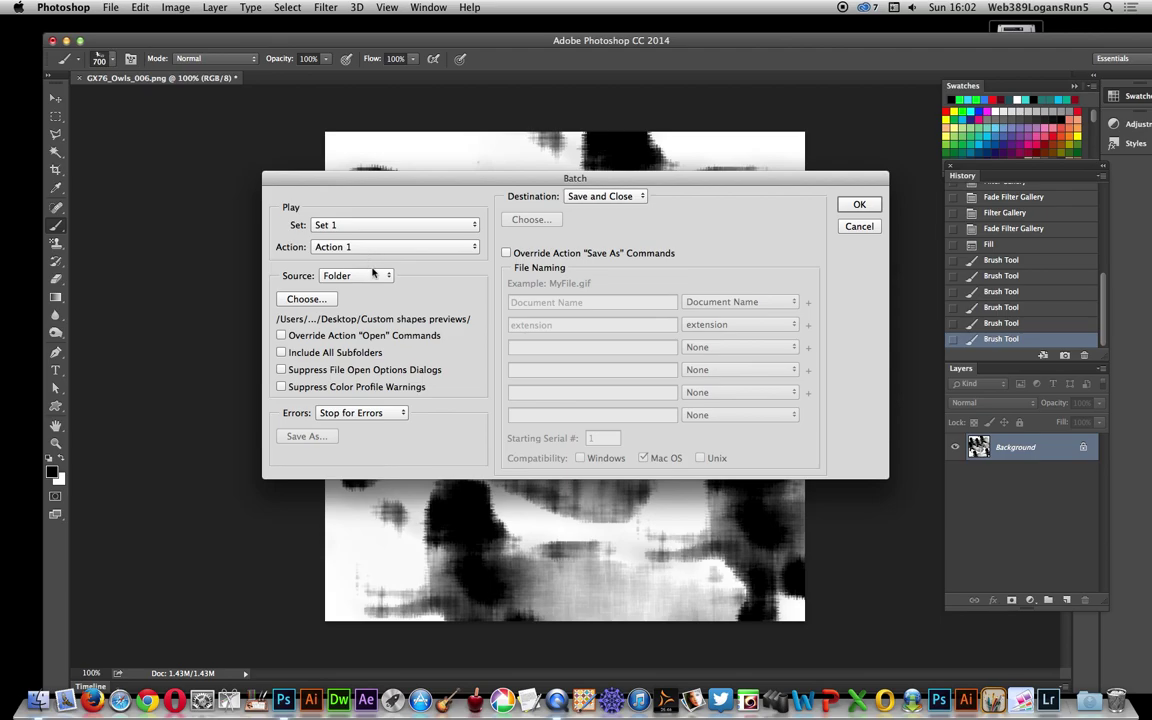
pyautogui.click(859, 226)
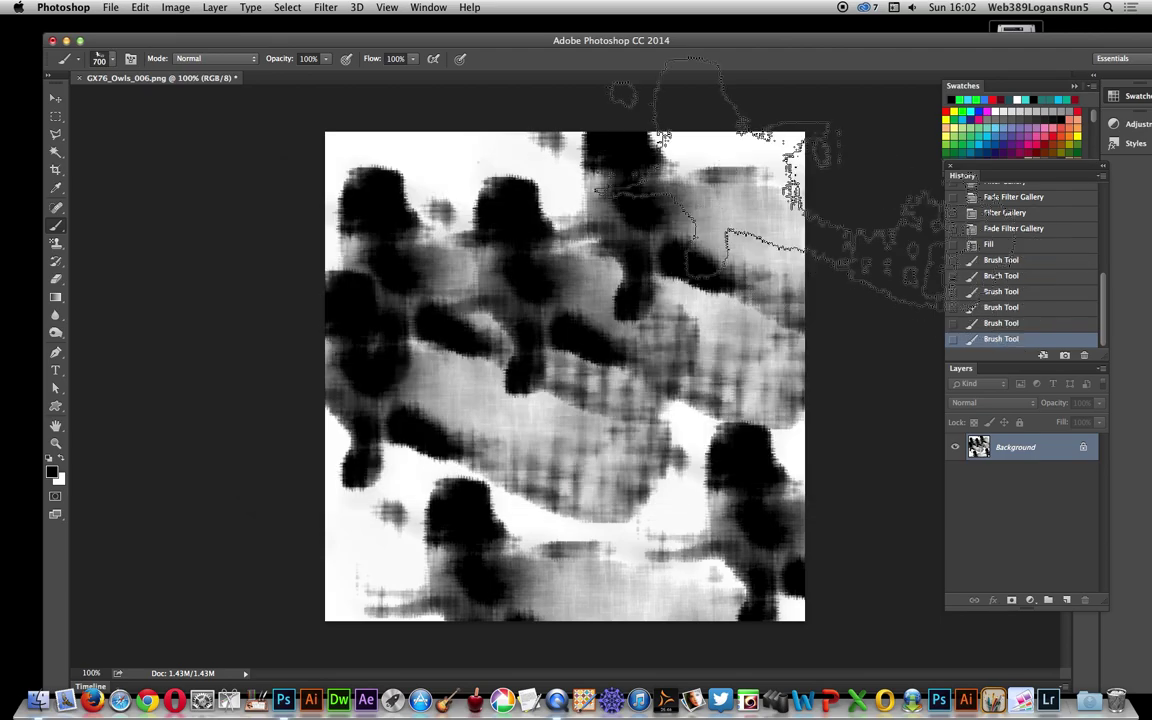